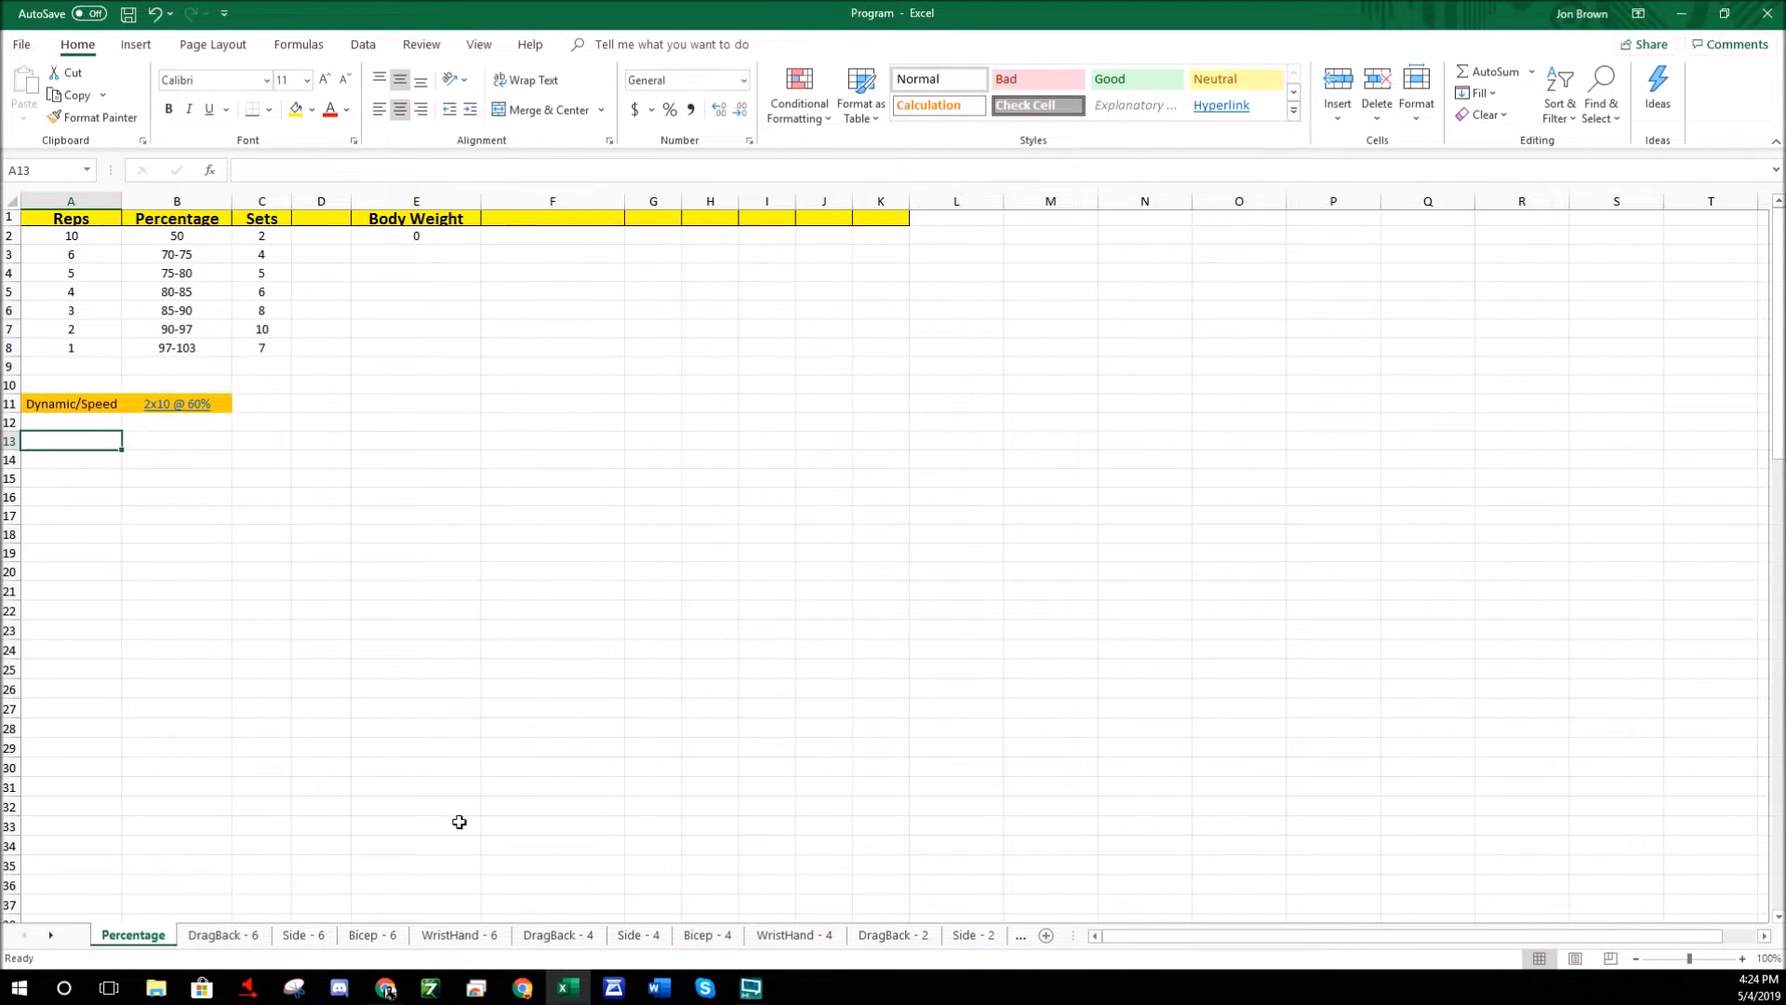
# Switch to the DragBack - 6 sheet with the Weighted Pullups and exercise table
pyautogui.click(223, 935)
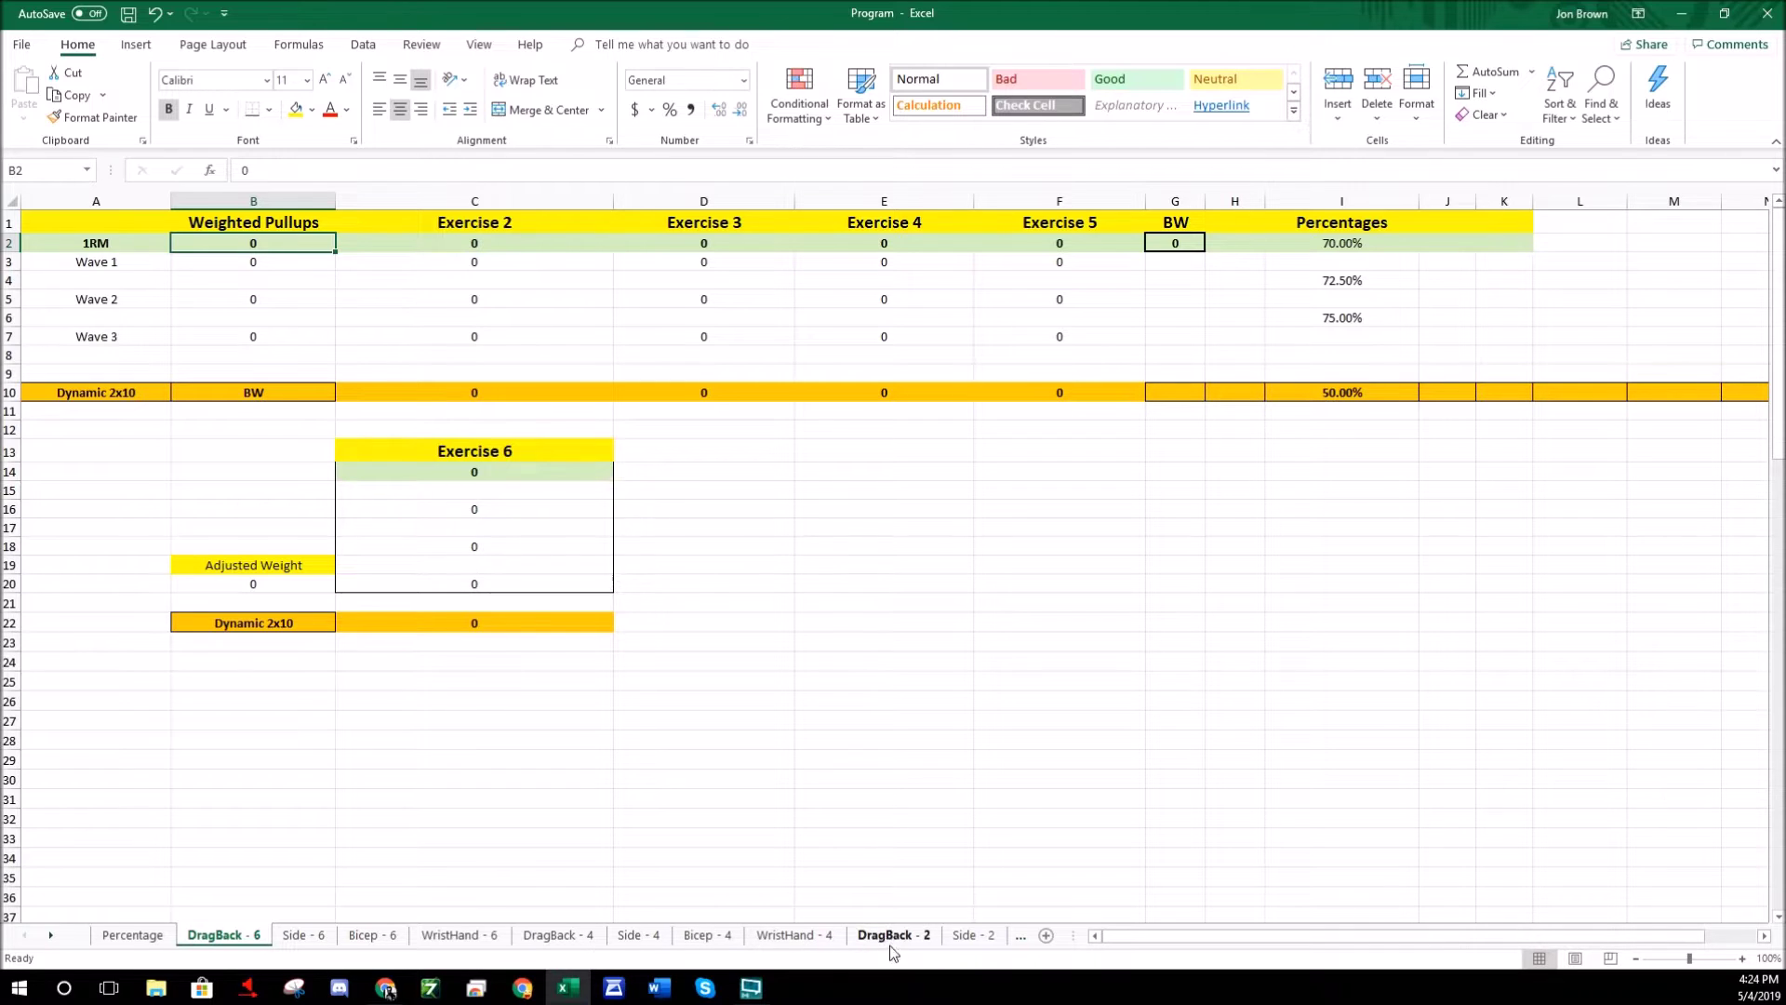
pyautogui.click(53, 934)
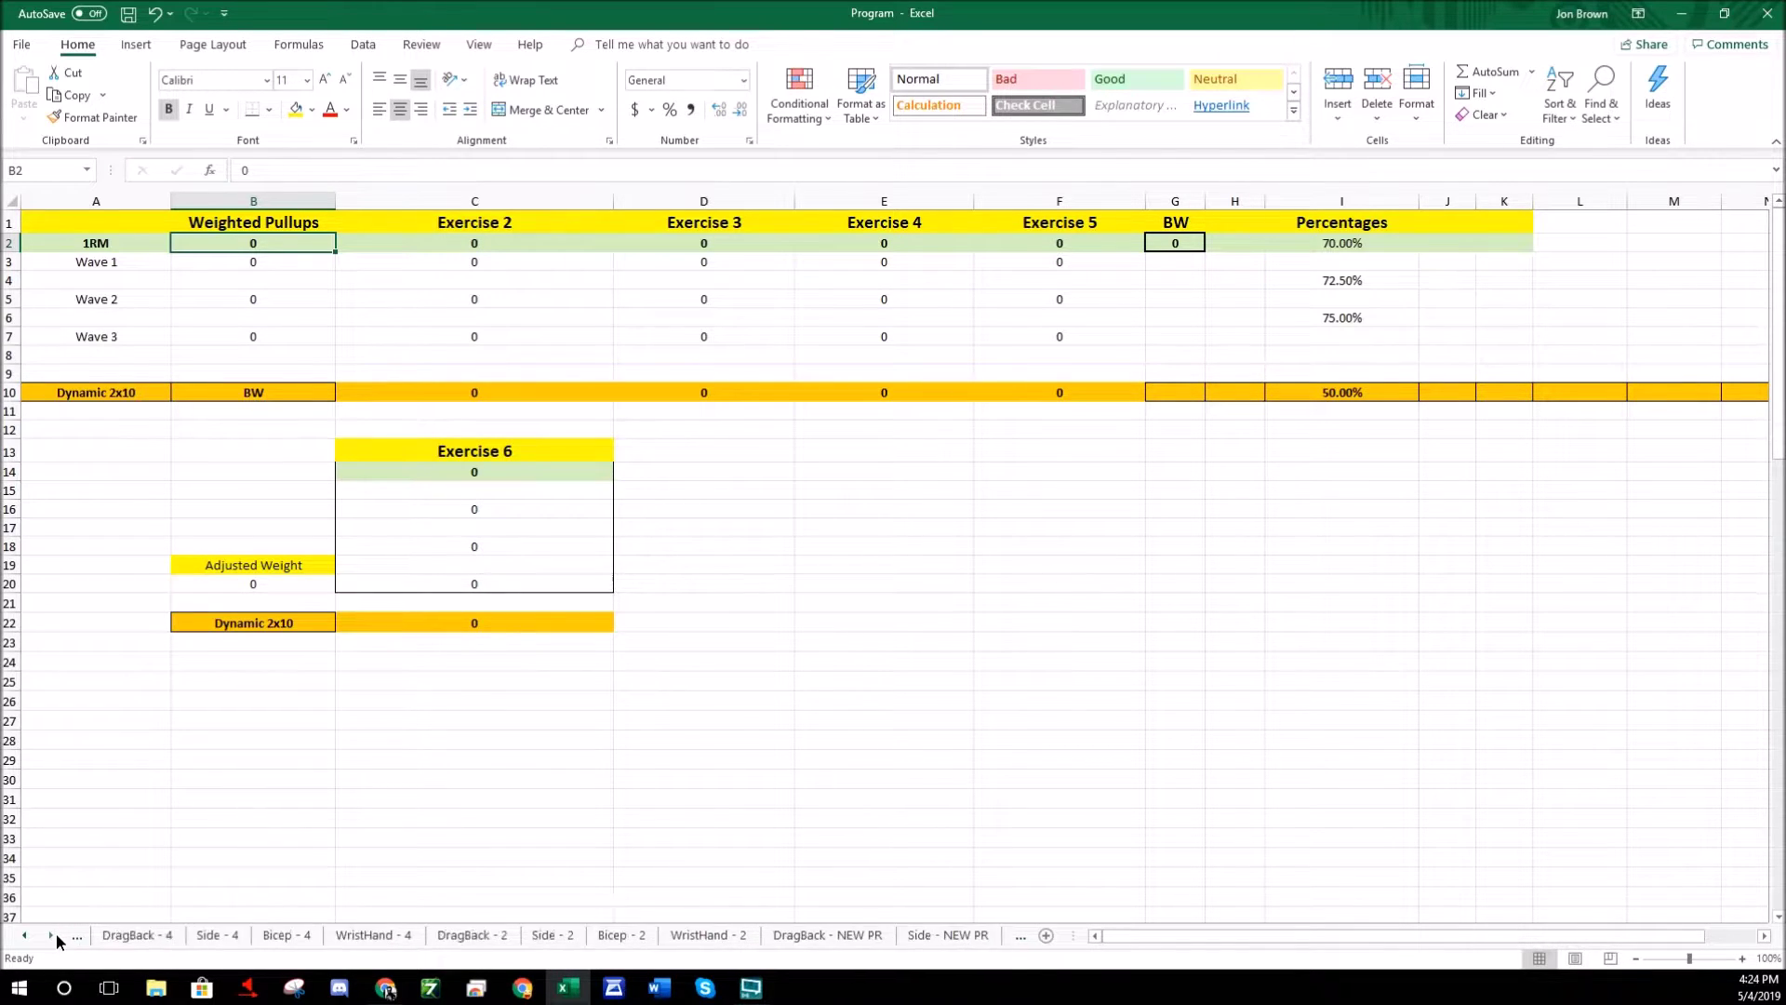
pyautogui.click(53, 934)
pyautogui.click(53, 934)
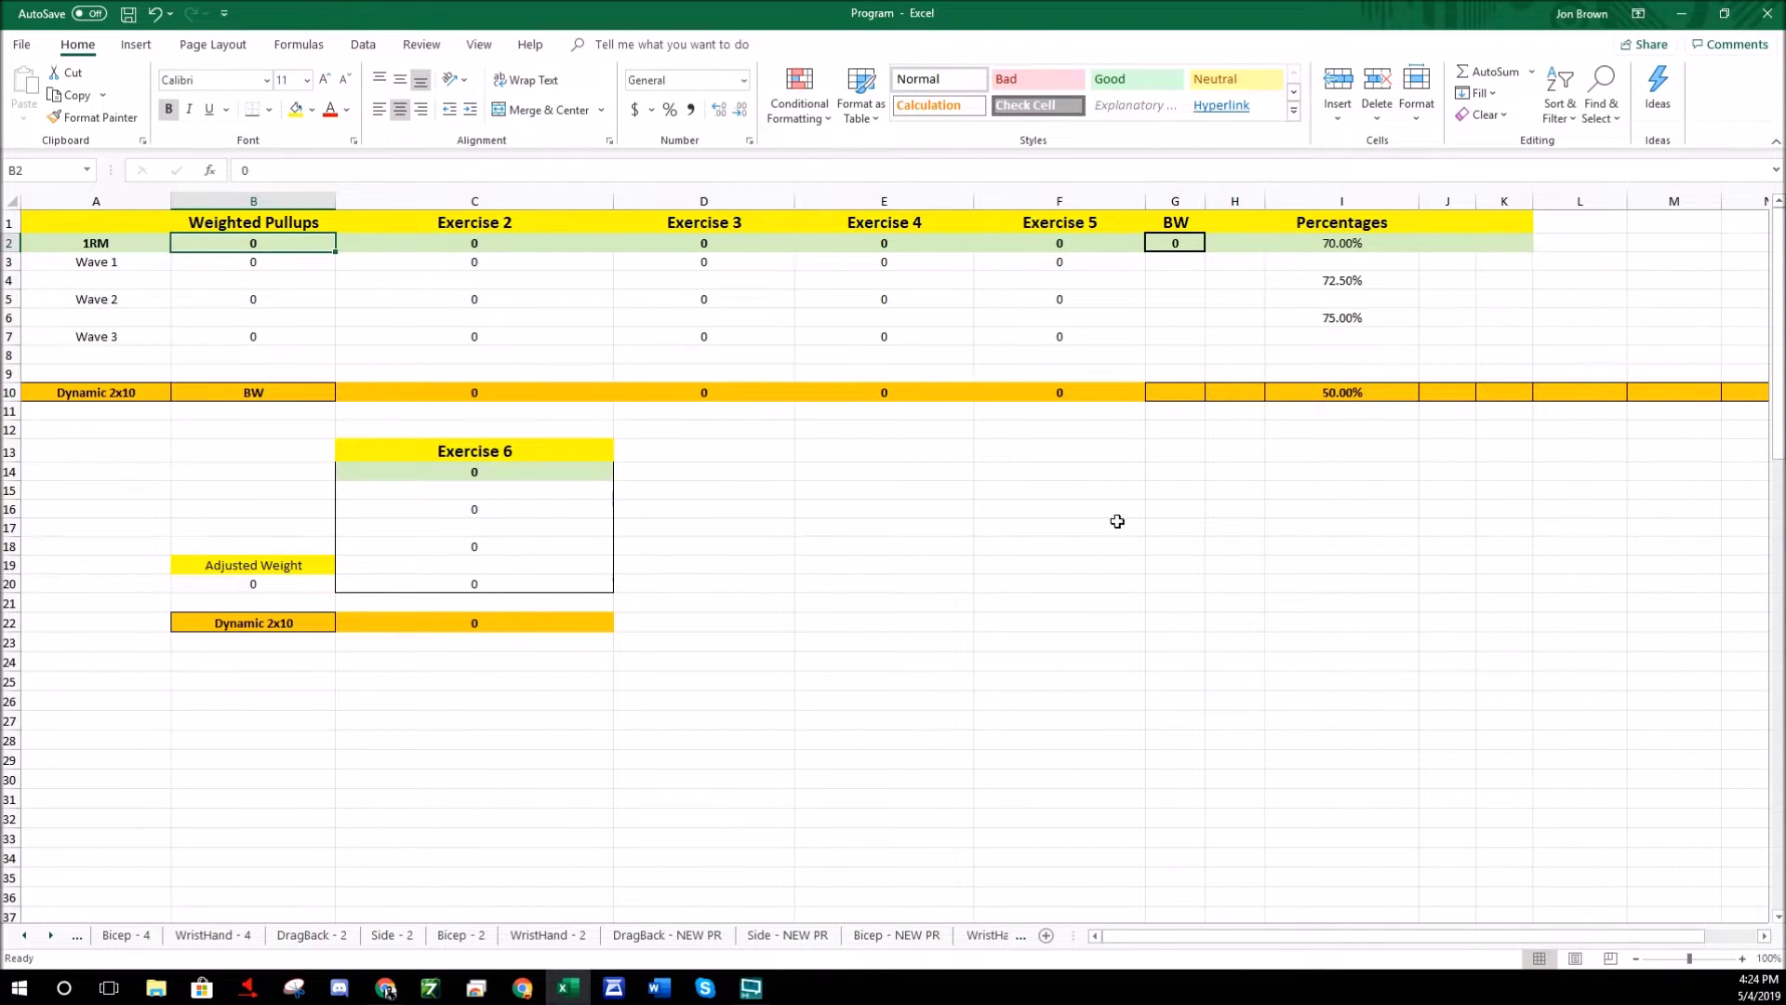
pyautogui.click(1341, 200)
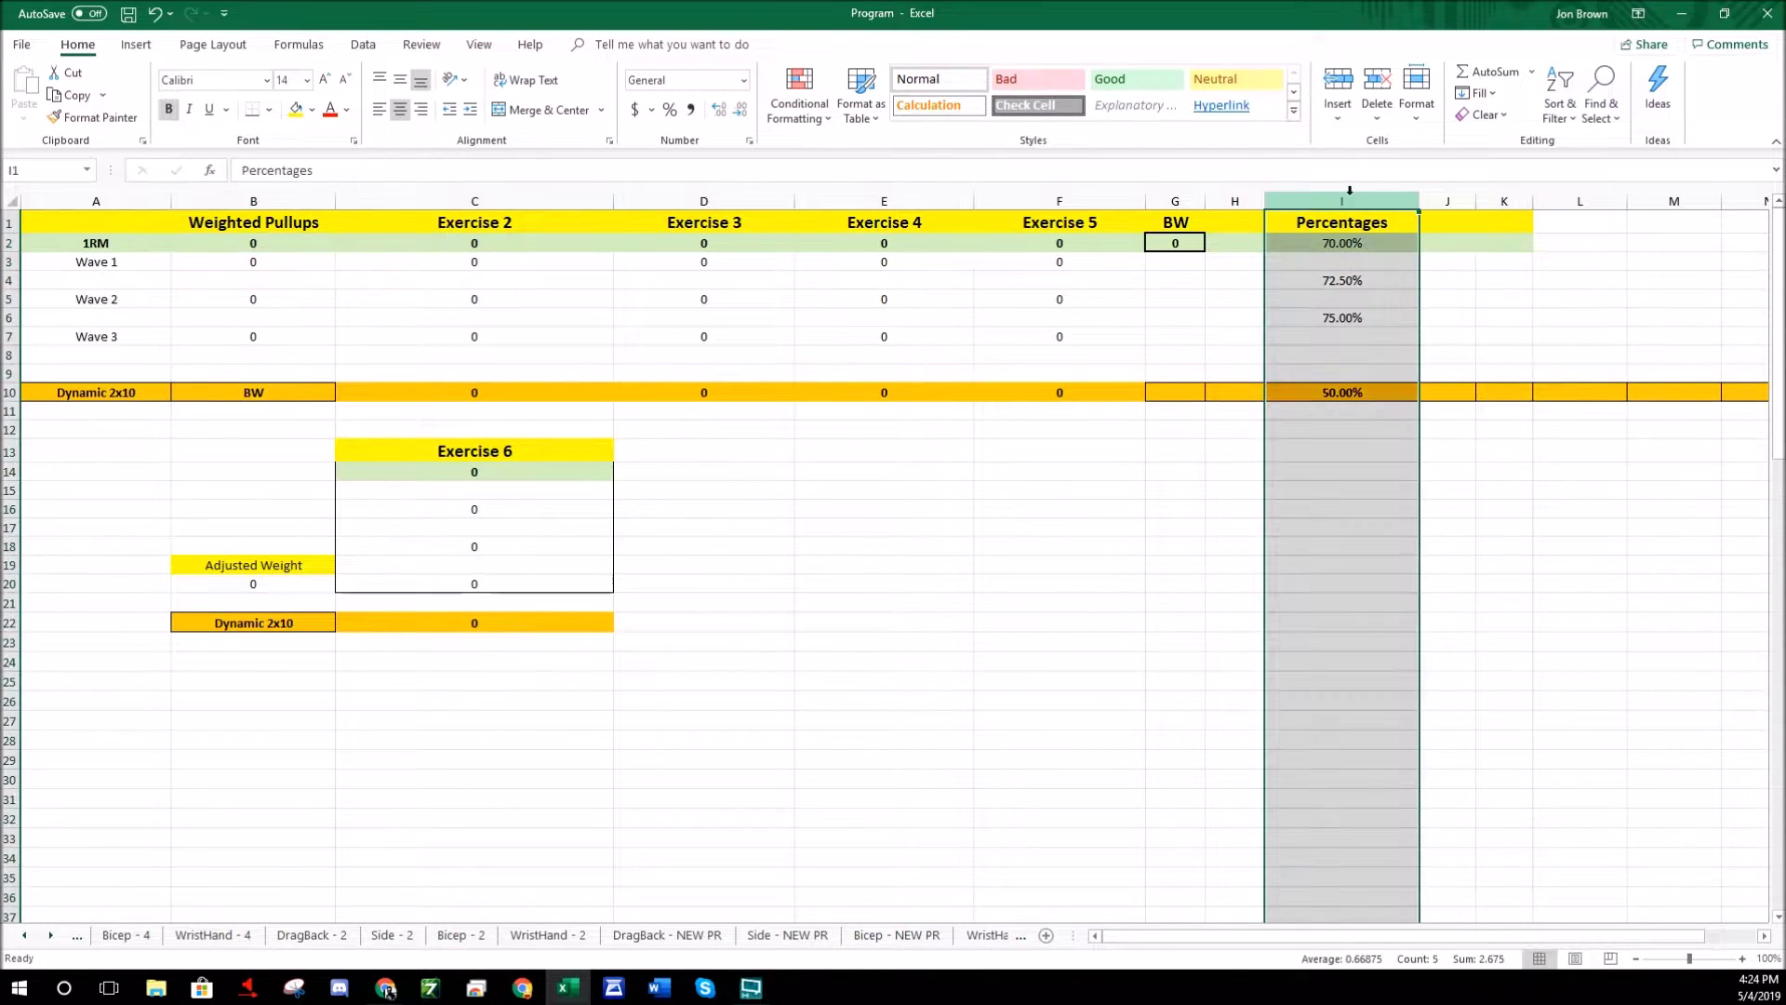
pyautogui.click(1181, 598)
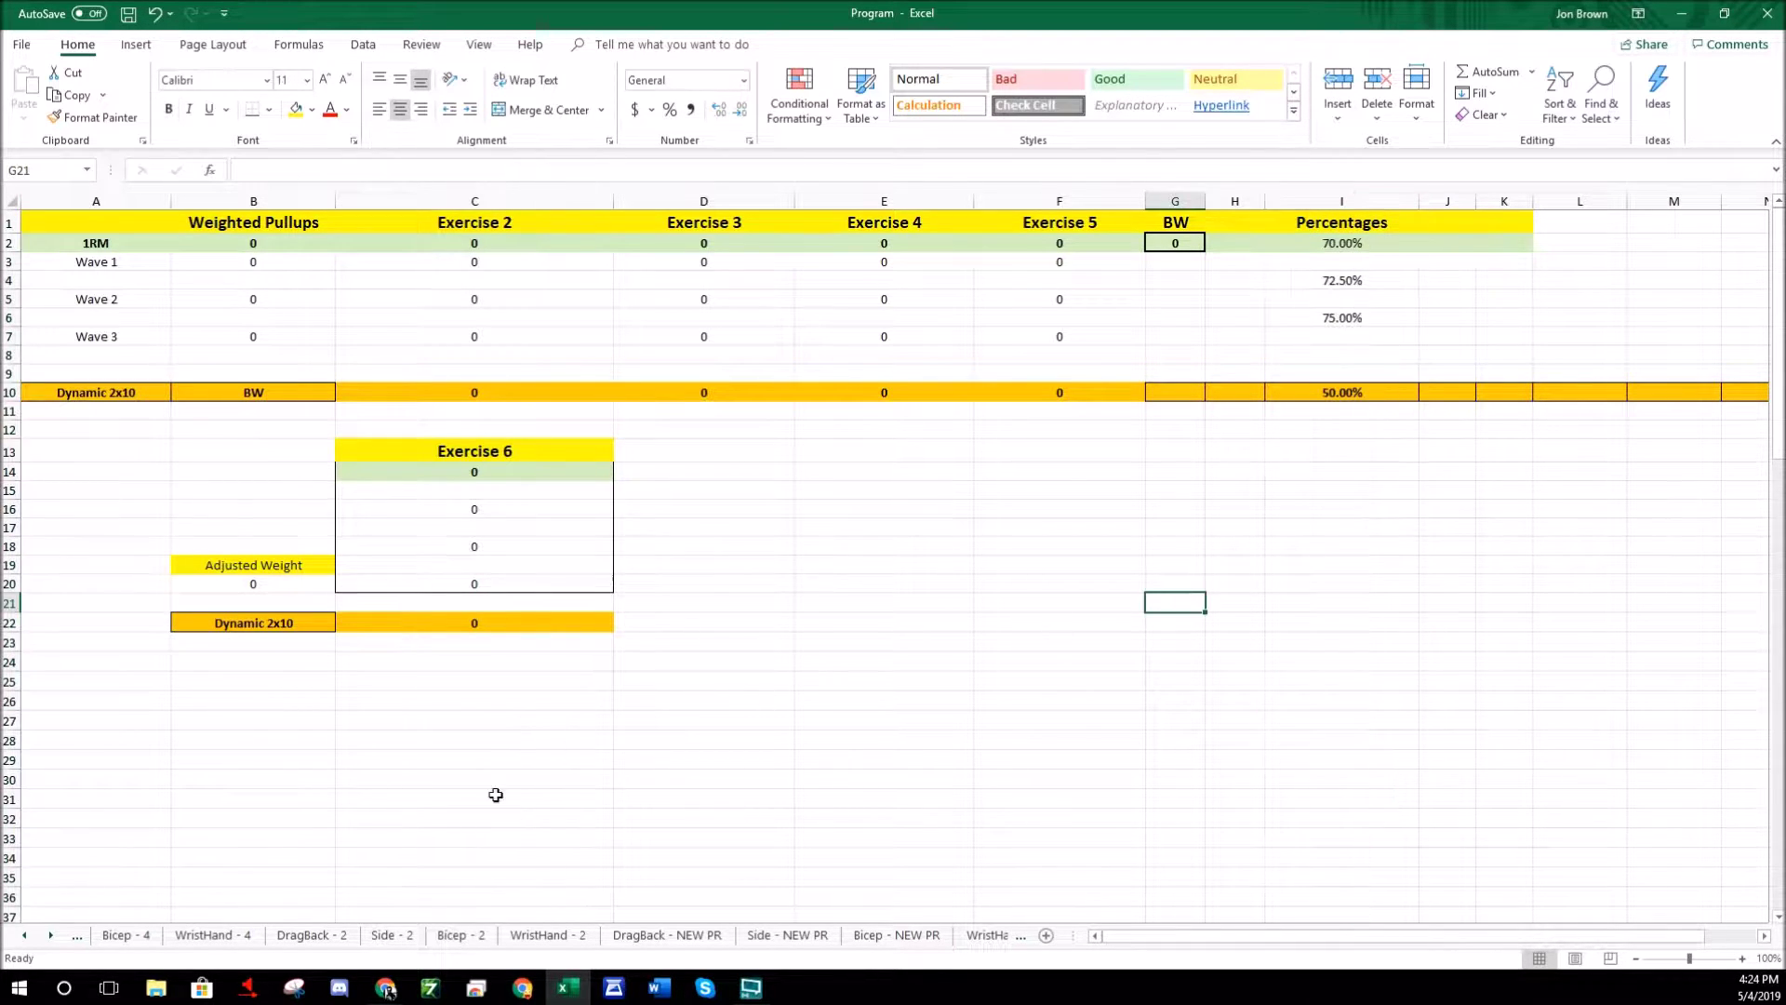
pyautogui.click(24, 935)
pyautogui.click(25, 935)
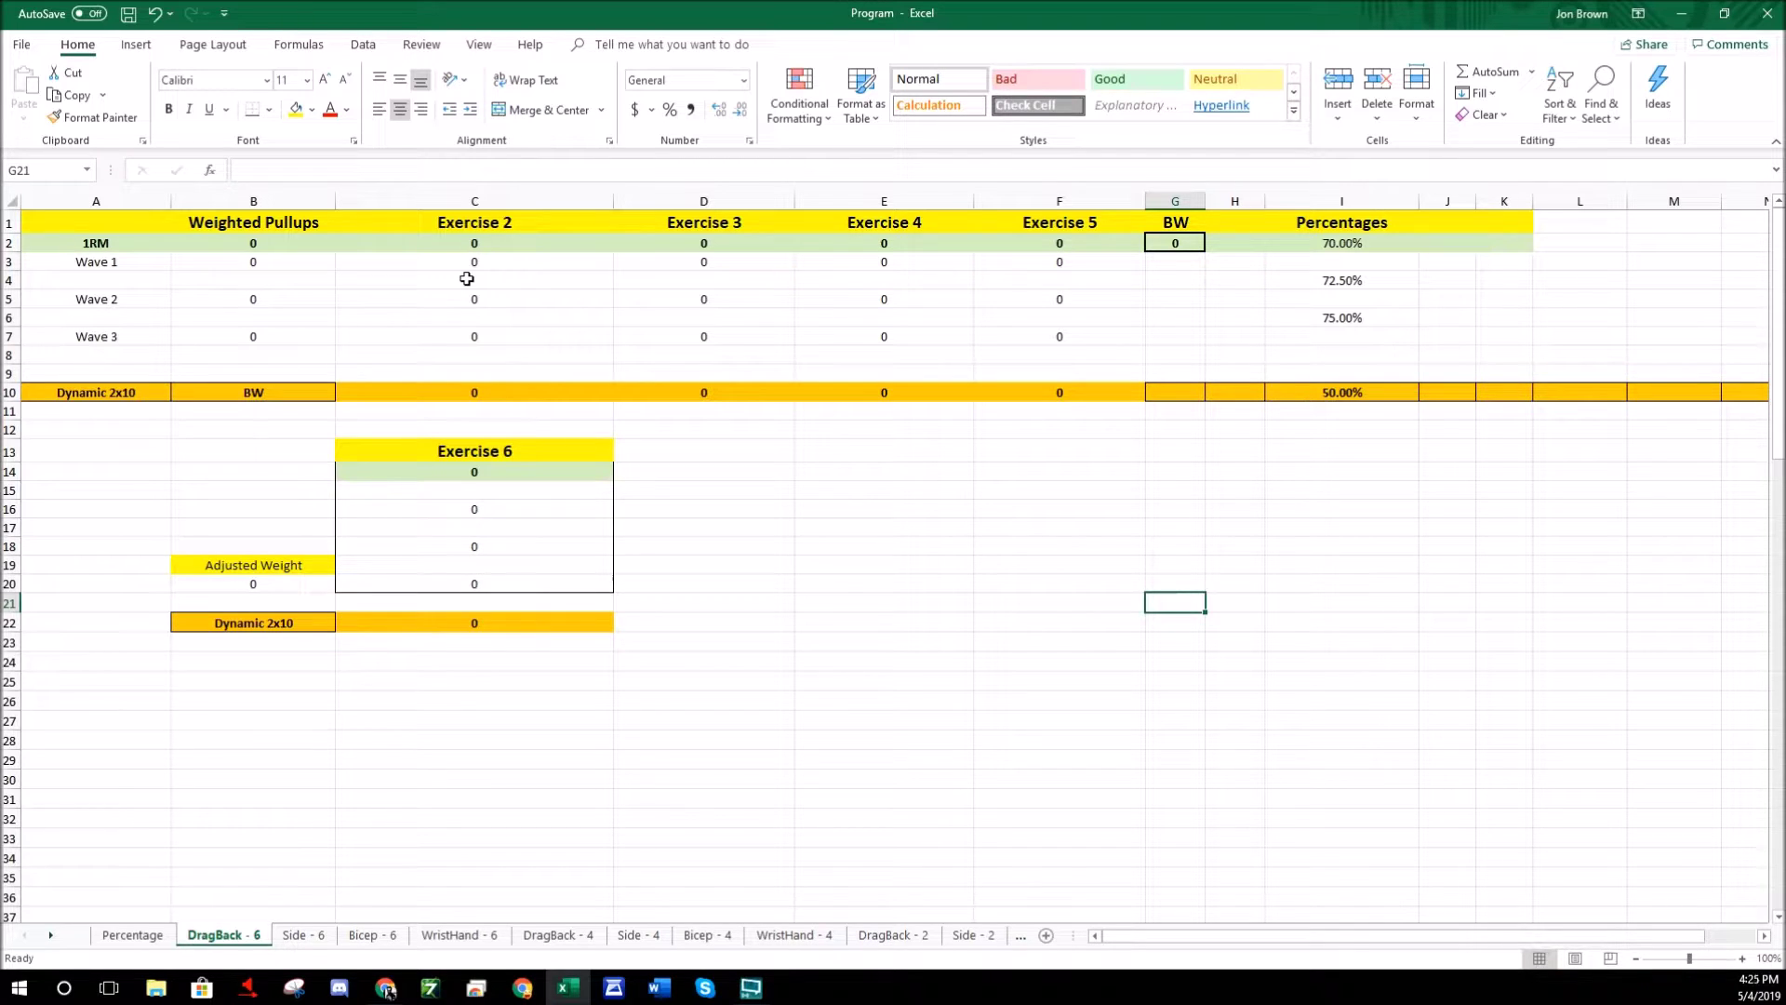
# Rename Exercise 2 to 'Single Arm Pulldown' and give it a 1RM of 80
pyautogui.click(502, 222)
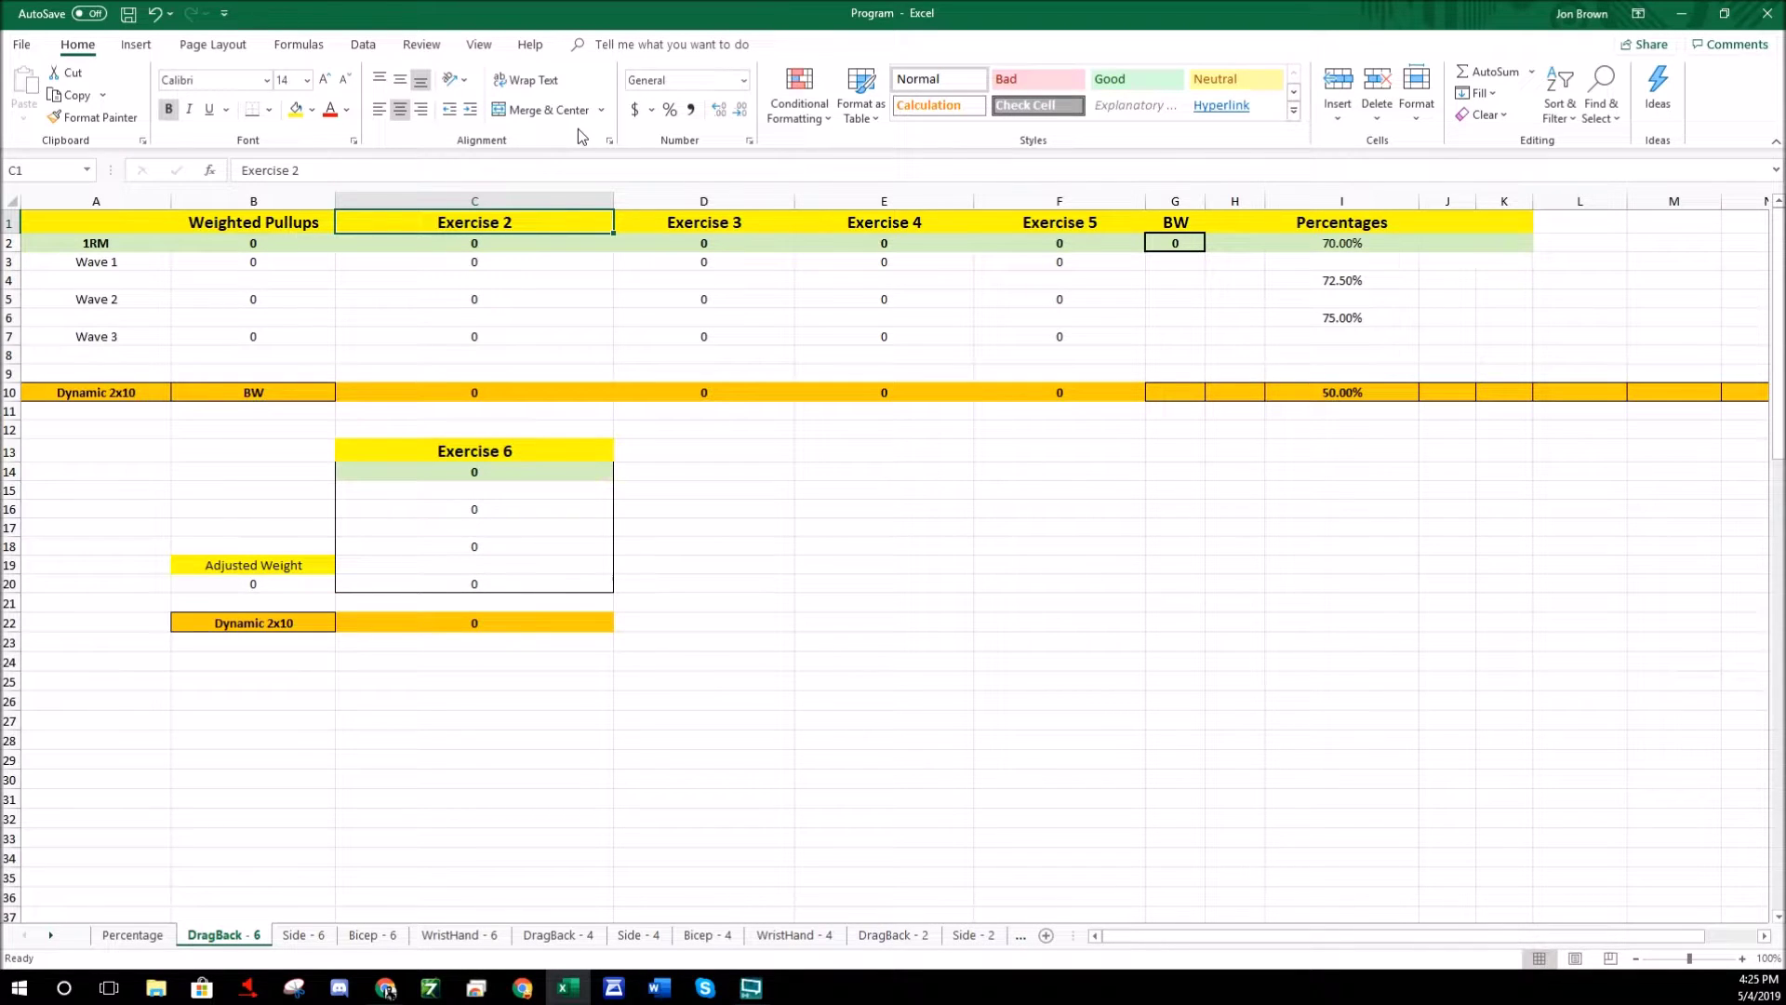
pyautogui.write('Single ')
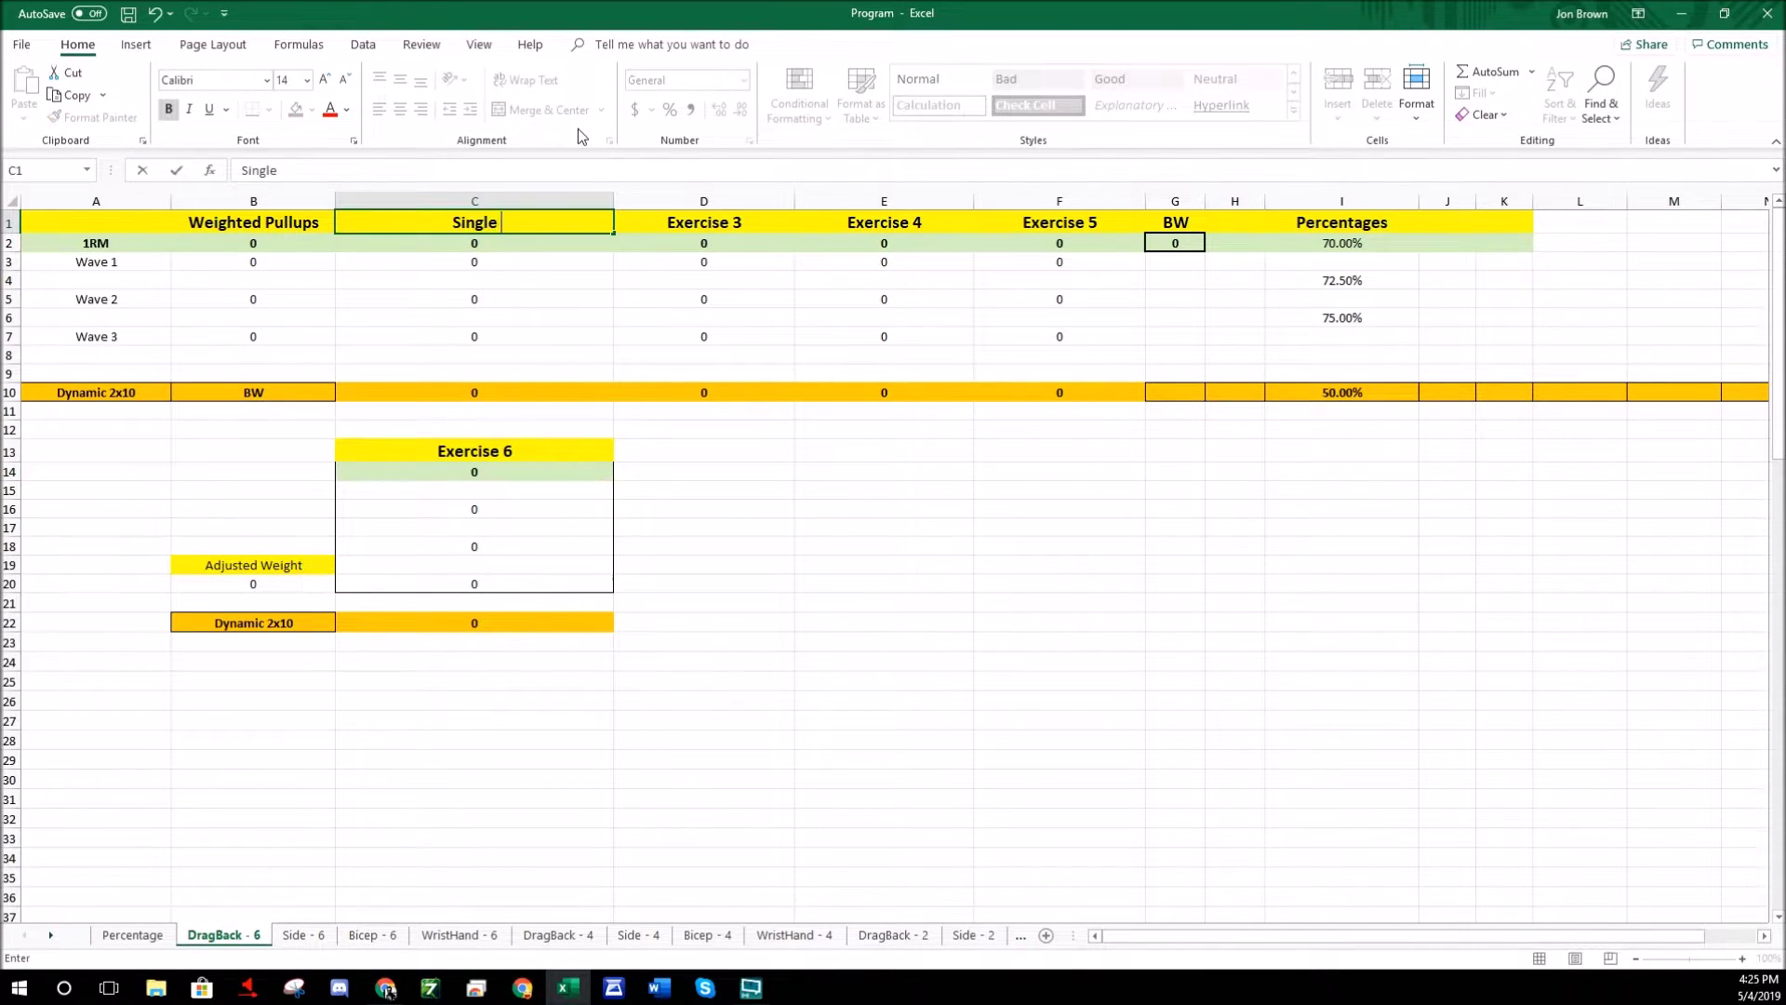
pyautogui.write('Arm Pulldown')
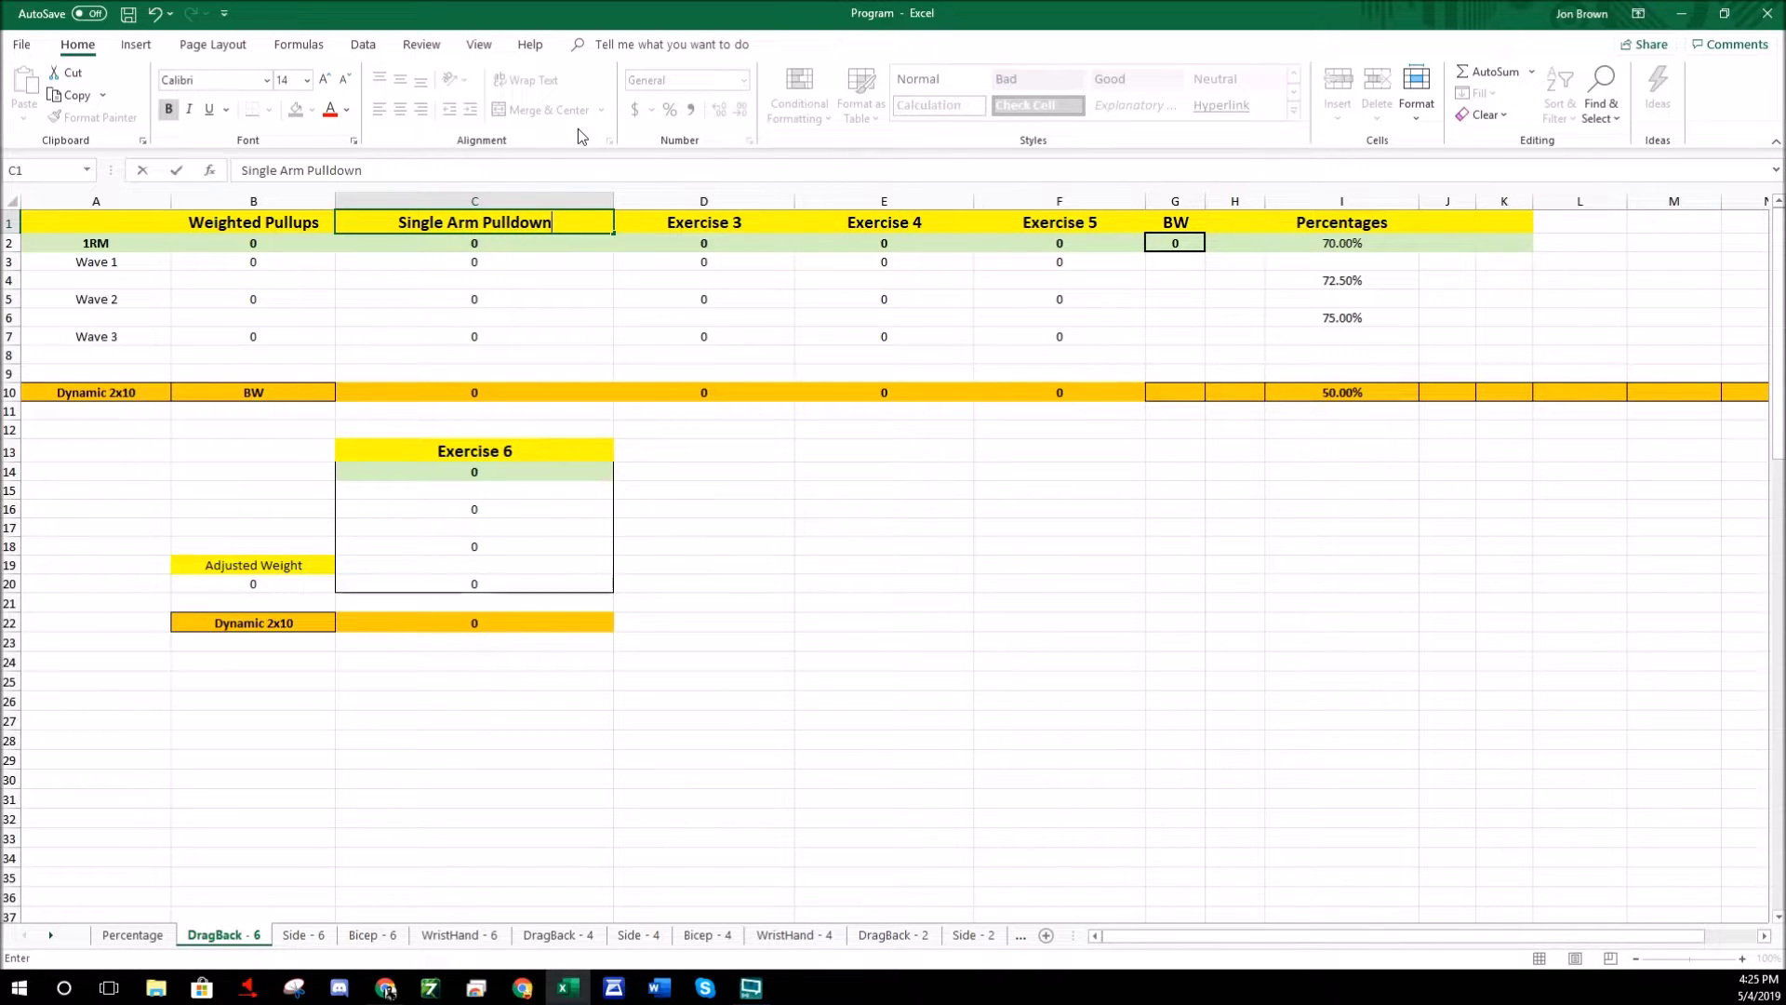
pyautogui.press('Return')
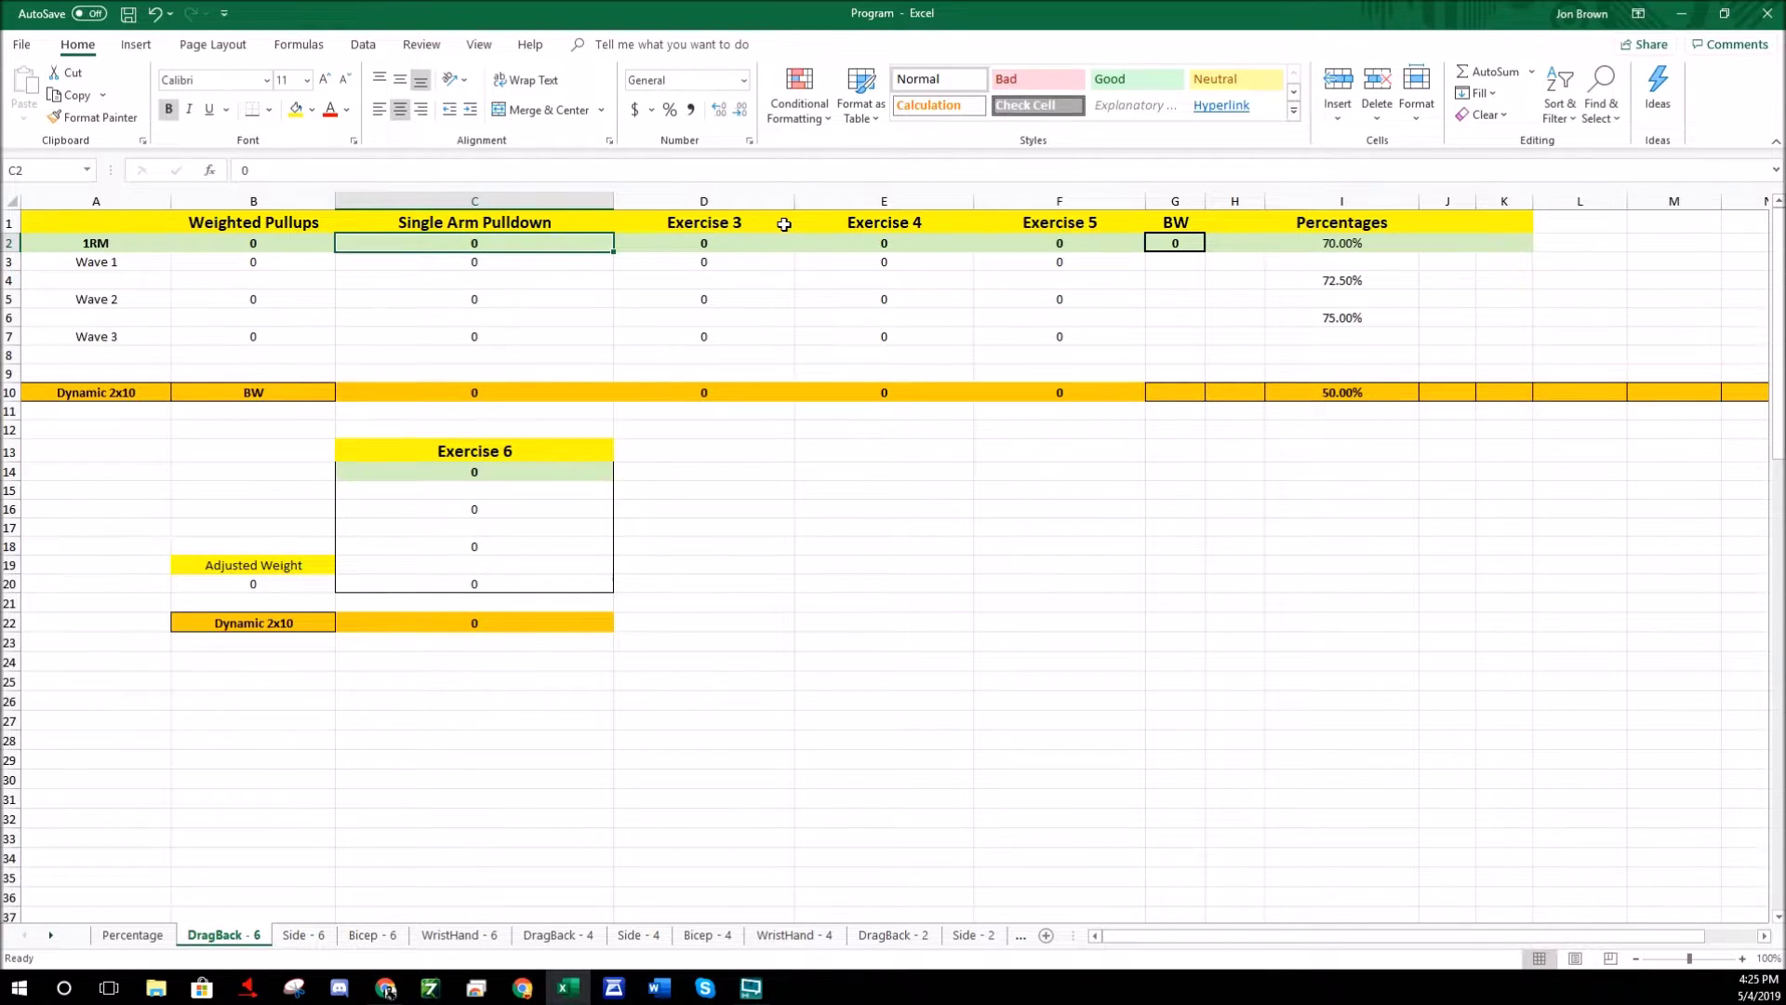
pyautogui.write('80')
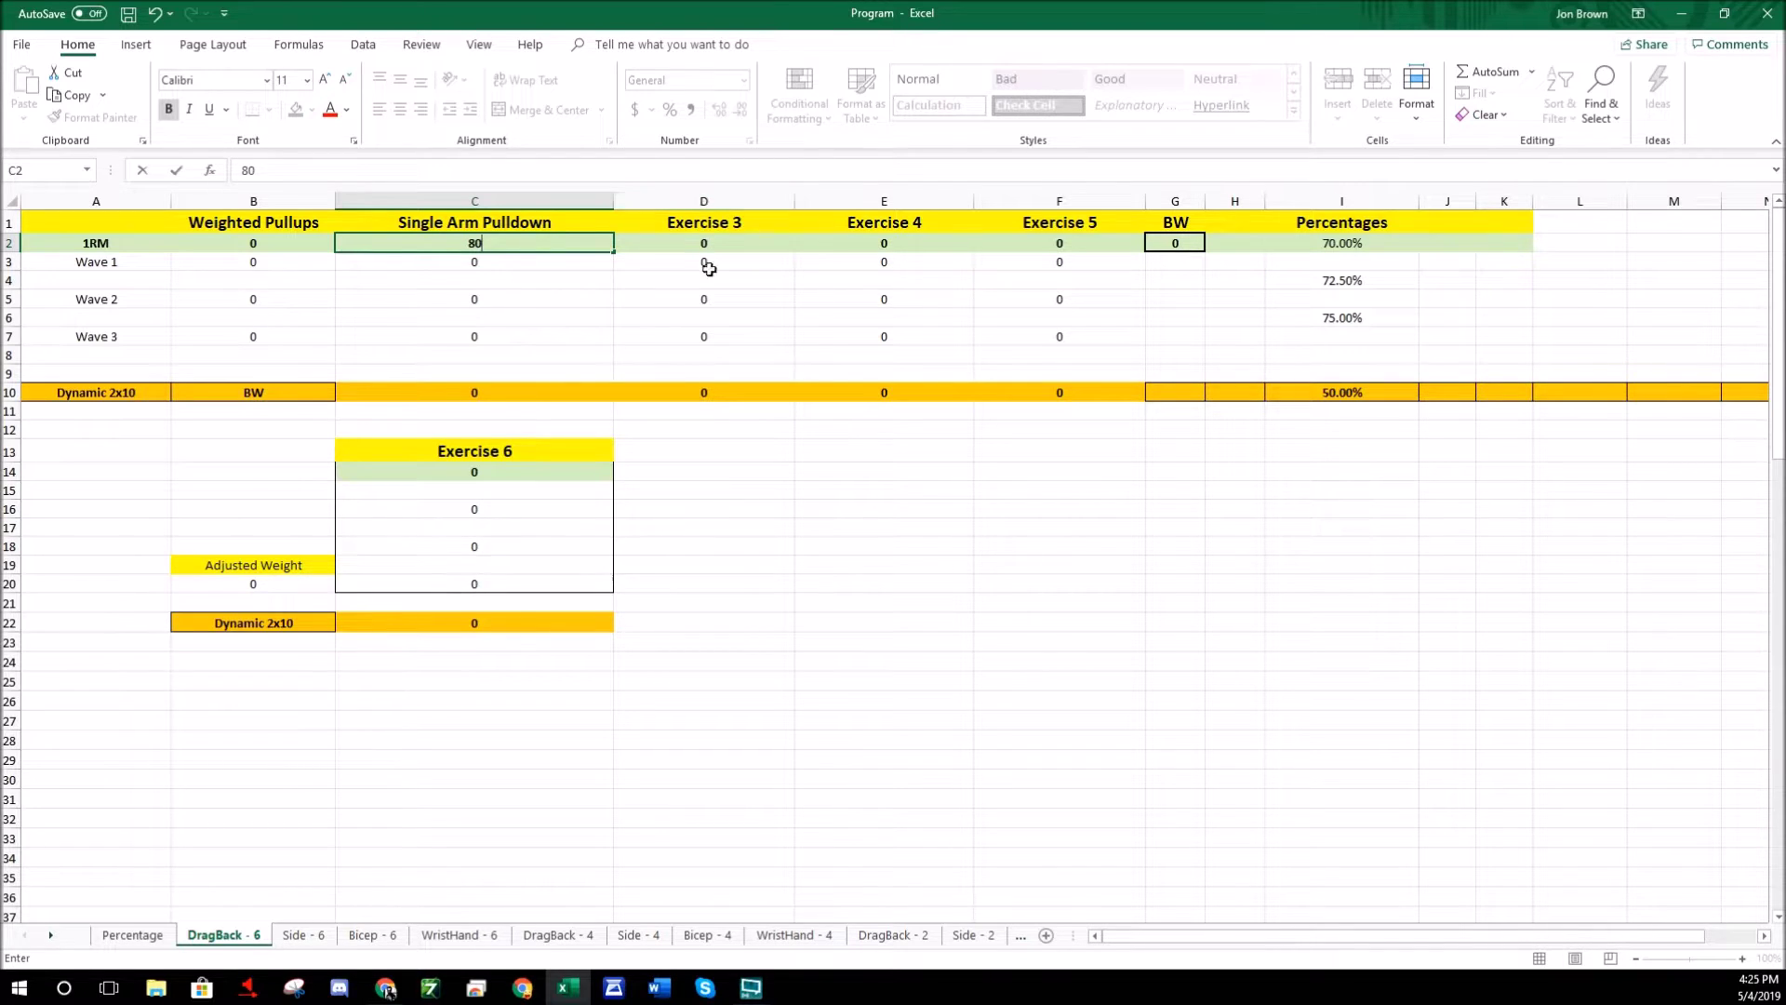
pyautogui.click(698, 464)
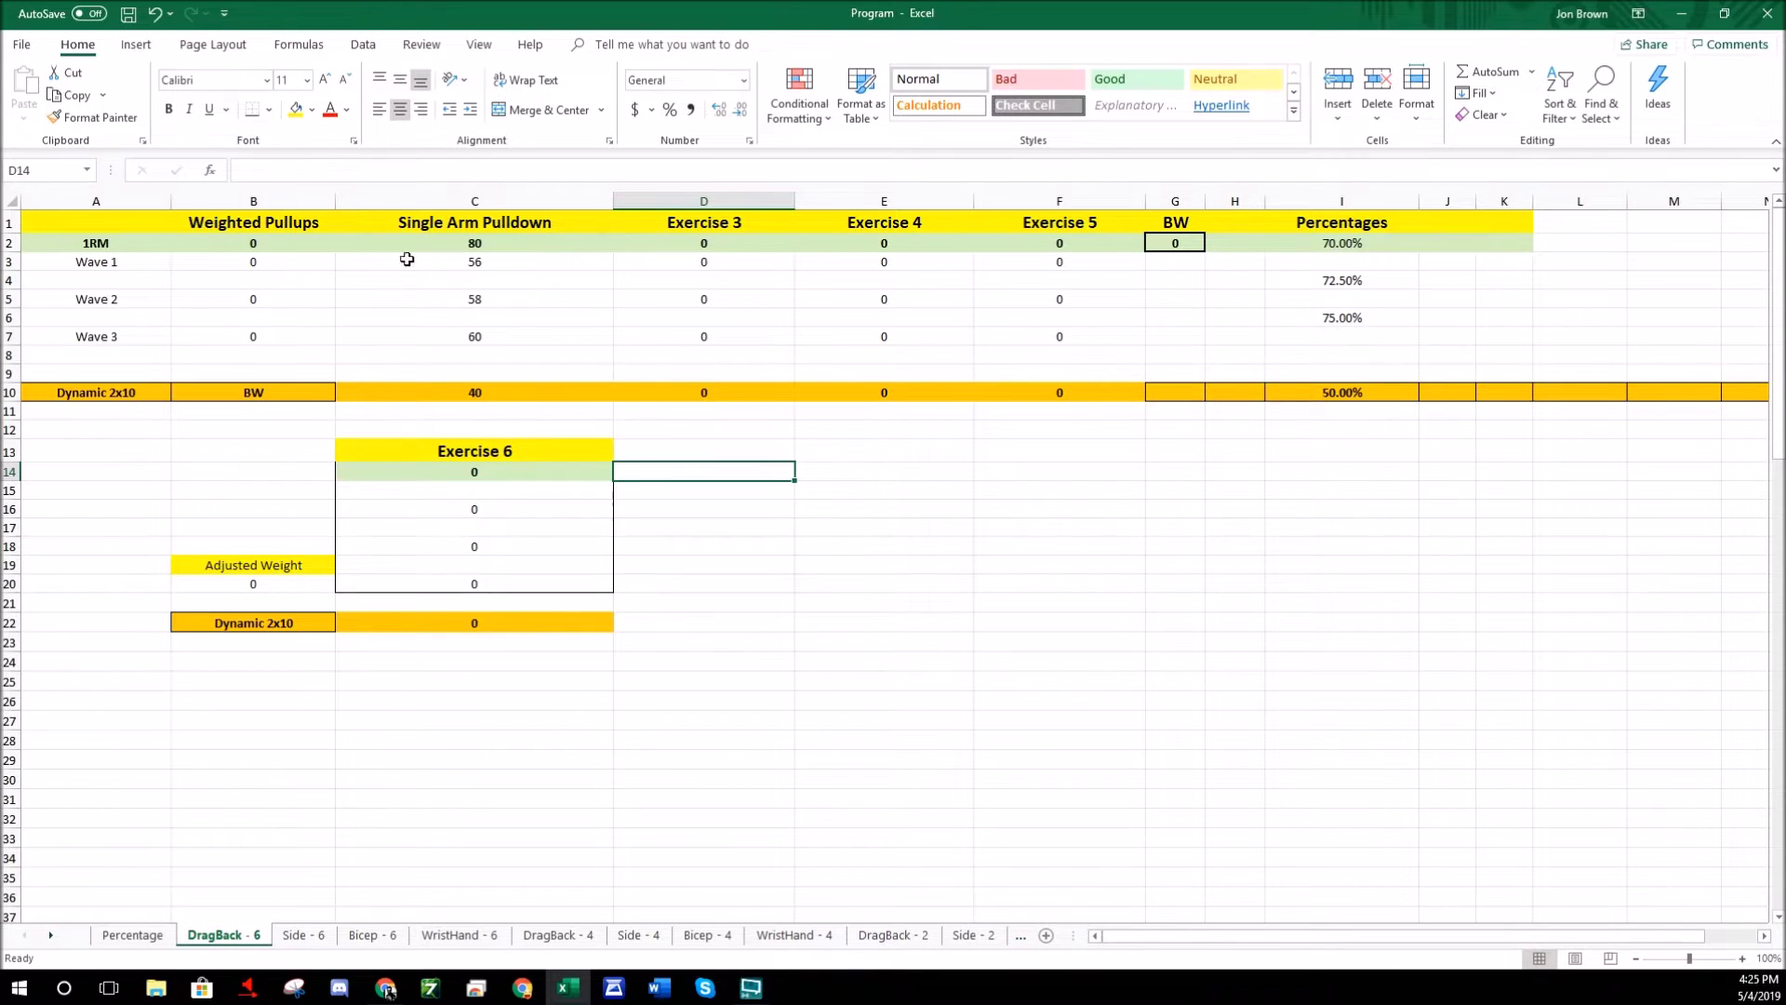
# Check the Wave 1–3 weight formulas, now giving 56, 58 and 60
pyautogui.click(508, 259)
pyautogui.click(508, 305)
pyautogui.click(510, 339)
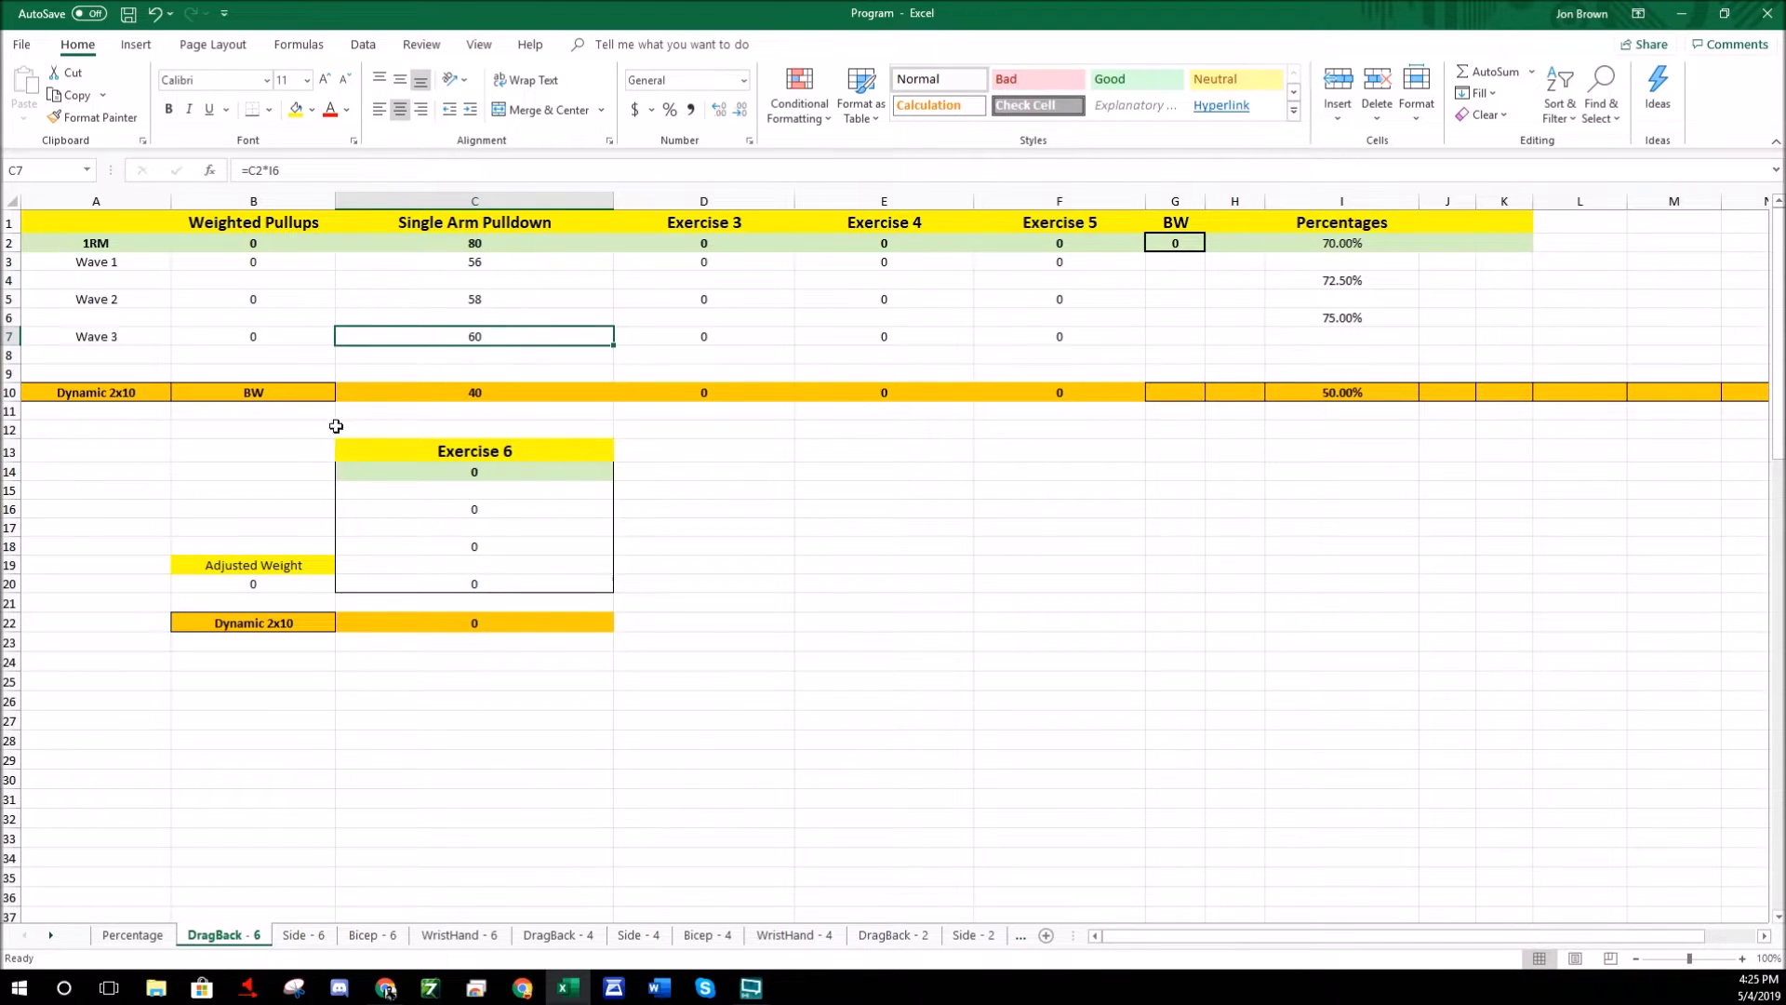
# Copy the 80 pulldown 1RM into Exercise 2's 1RM cell on the DragBack - 4 sheet
pyautogui.click(498, 249)
pyautogui.hotkey('ctrl', 'c')
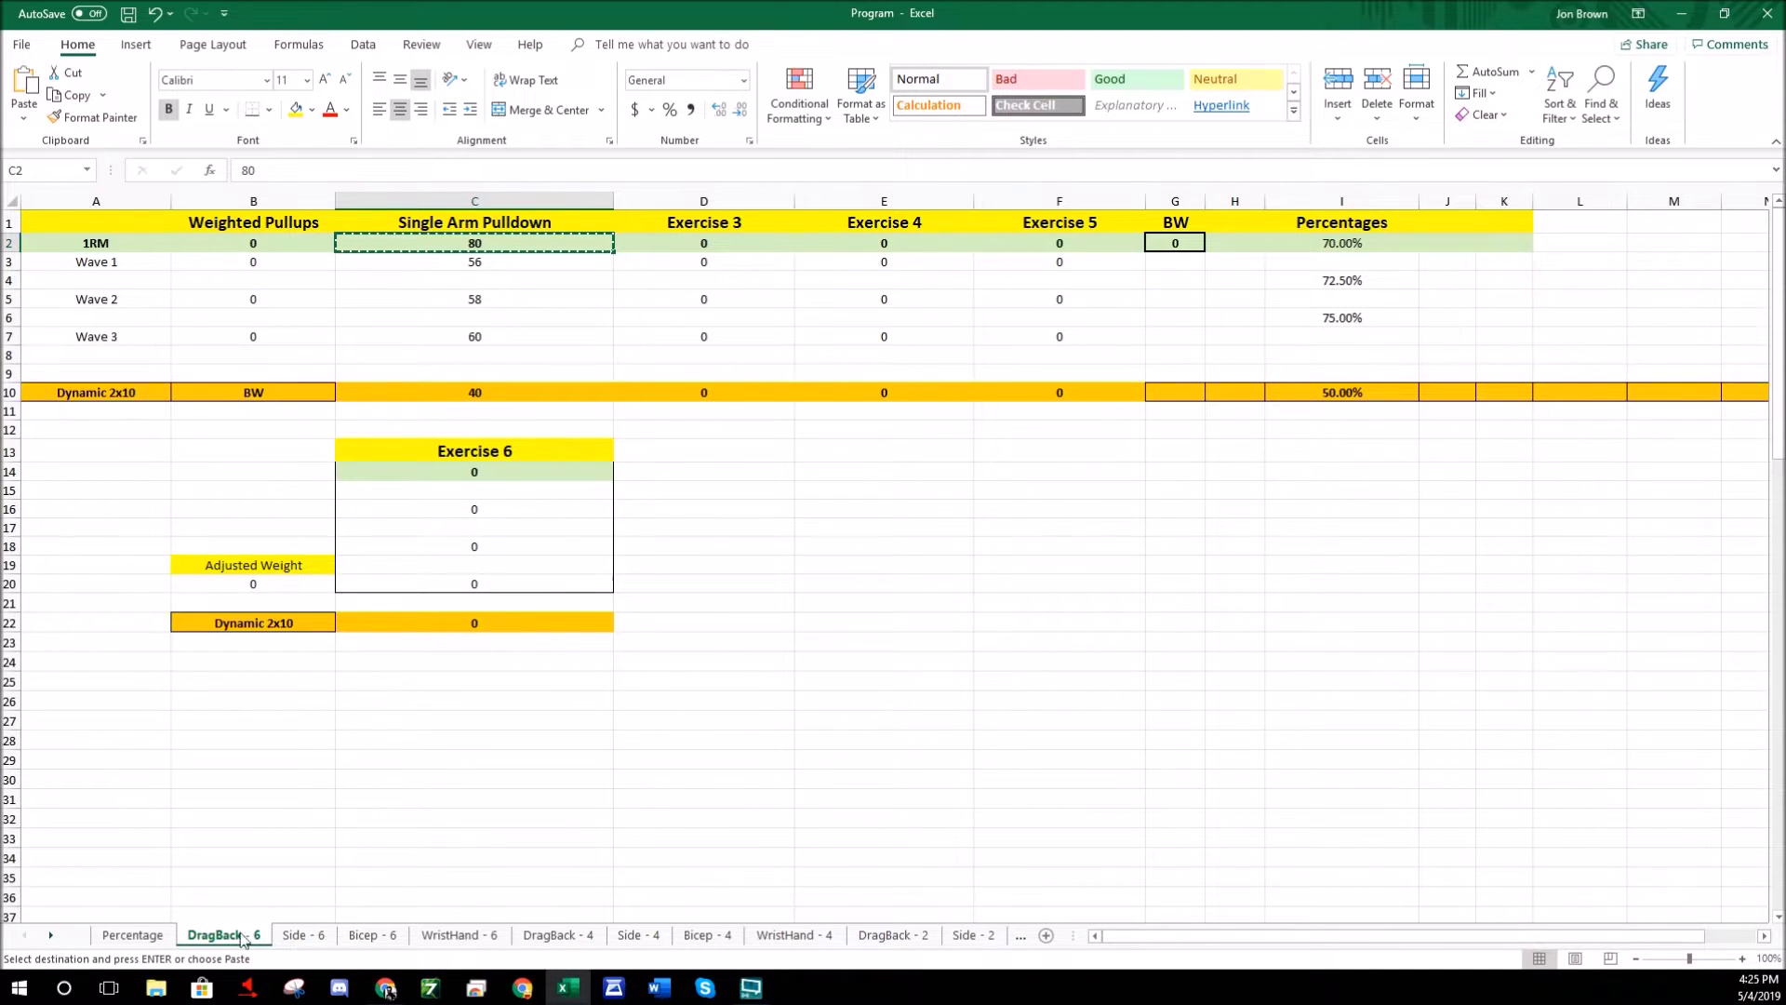
pyautogui.click(549, 934)
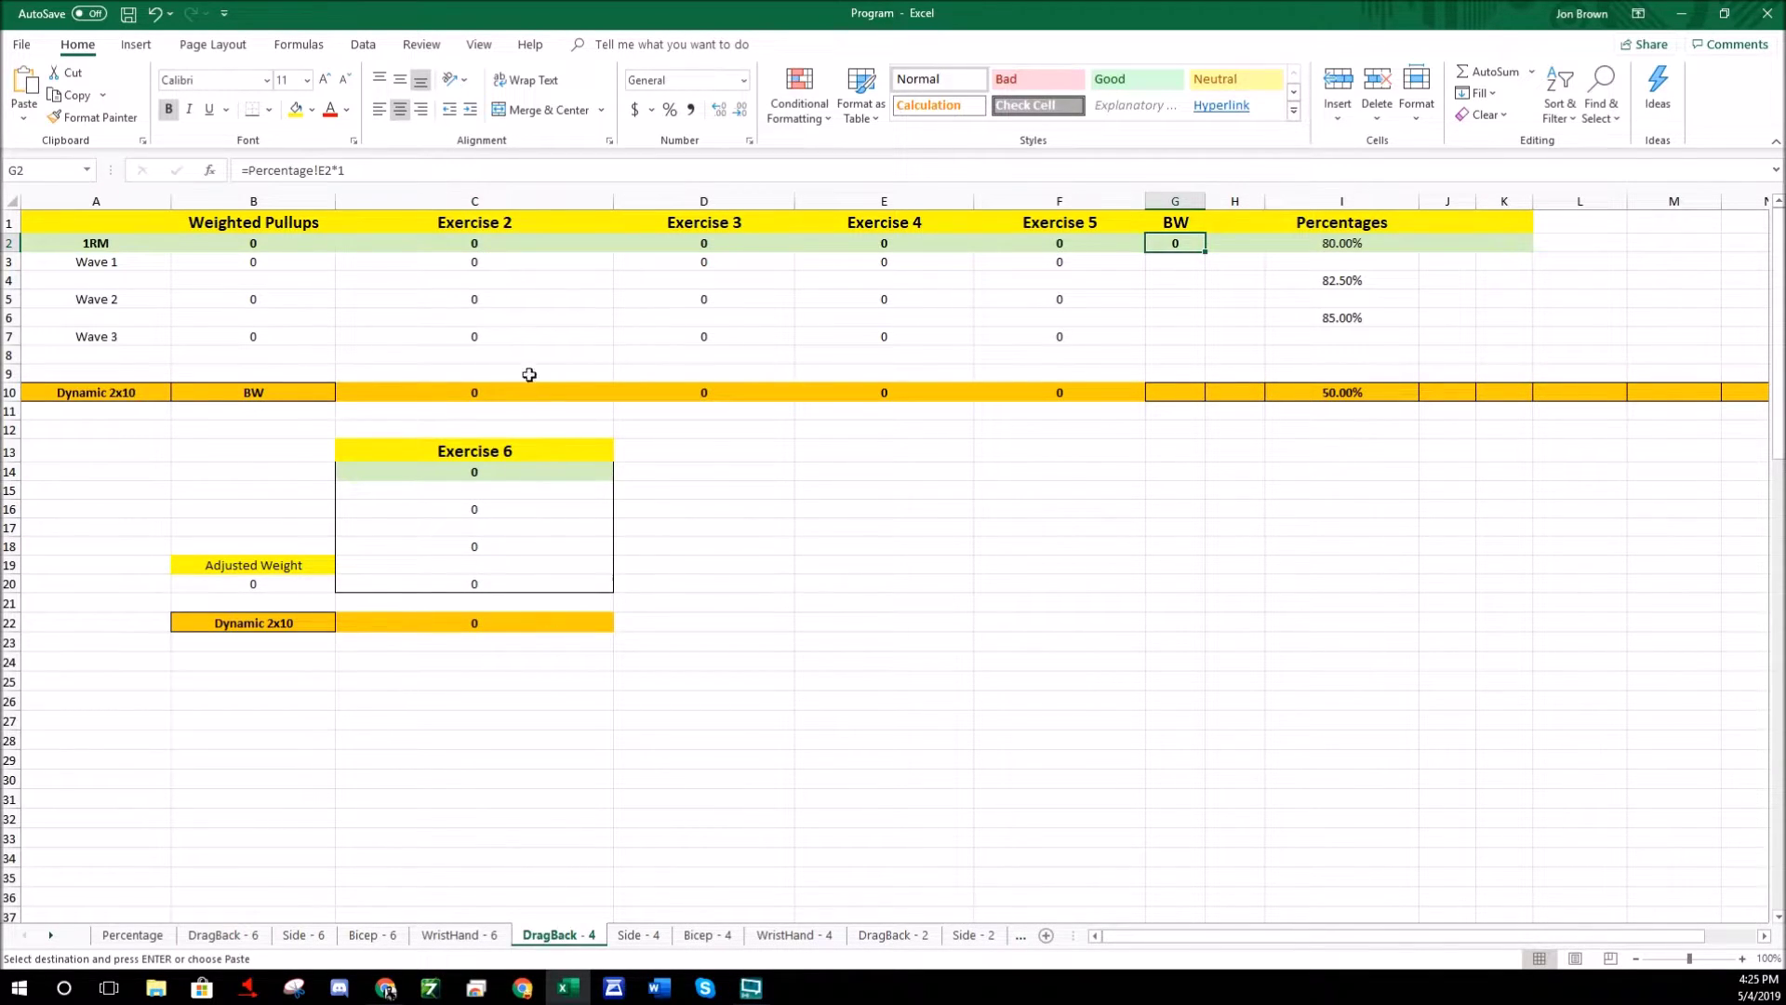
pyautogui.click(476, 246)
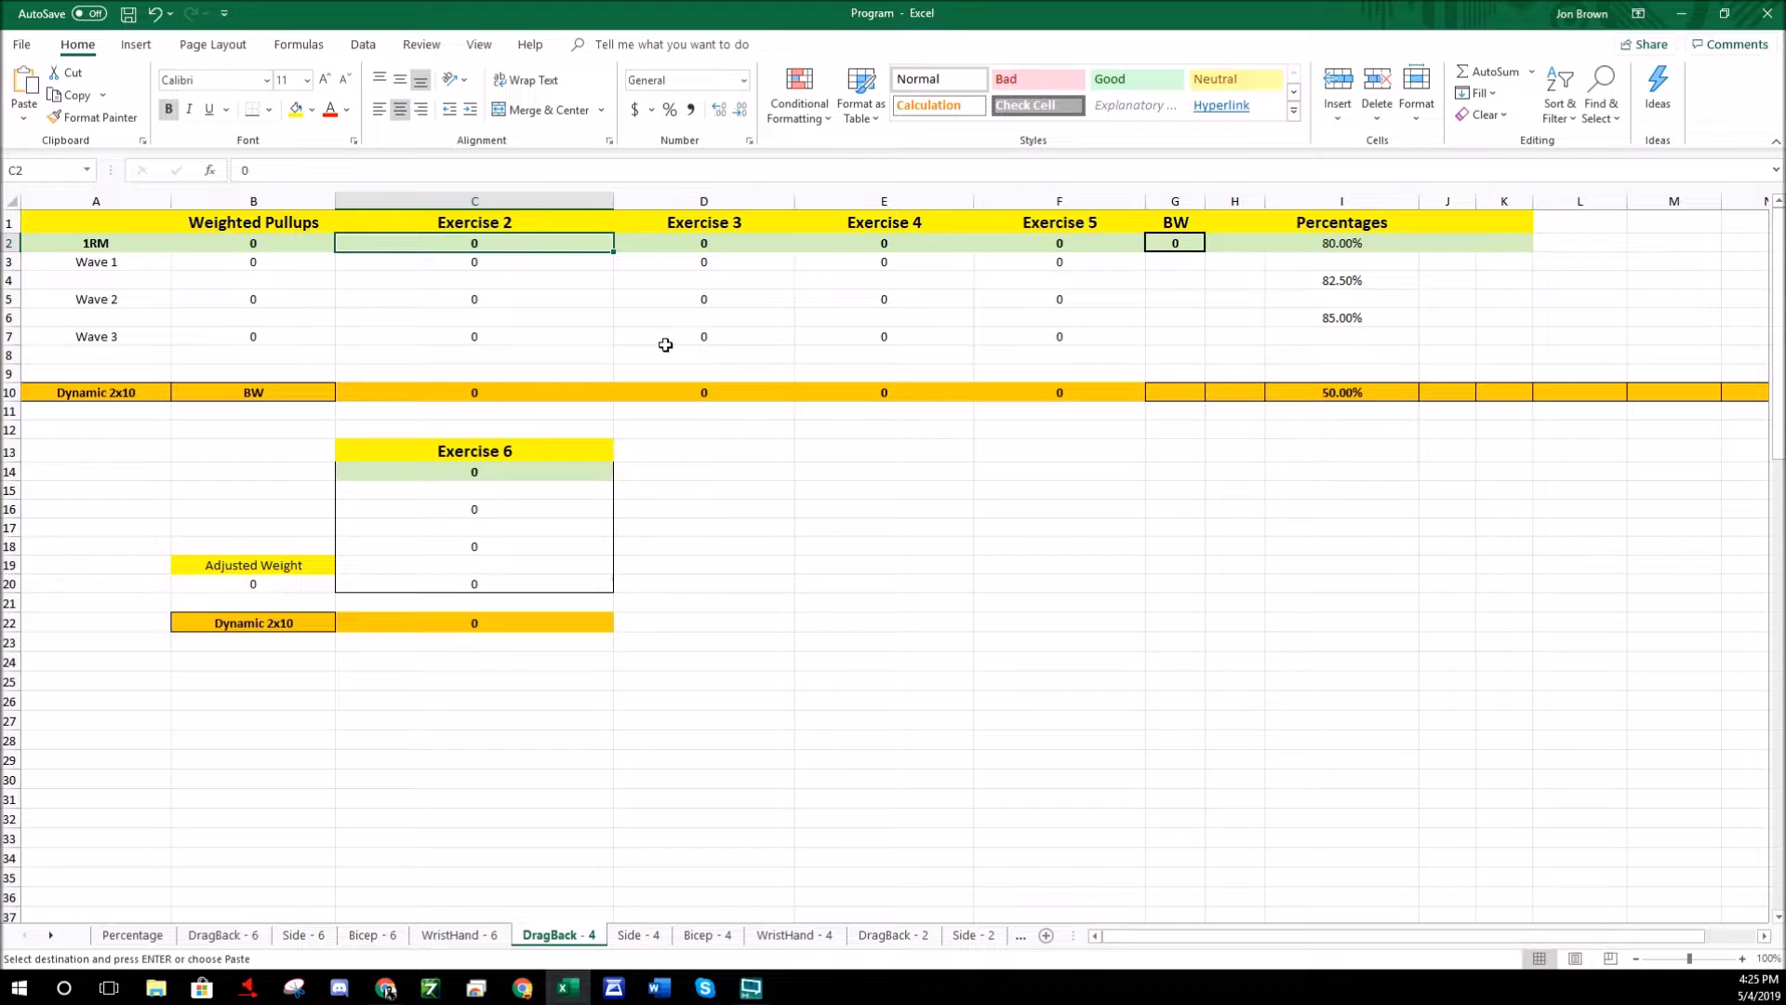
pyautogui.press('Return')
pyautogui.click(731, 513)
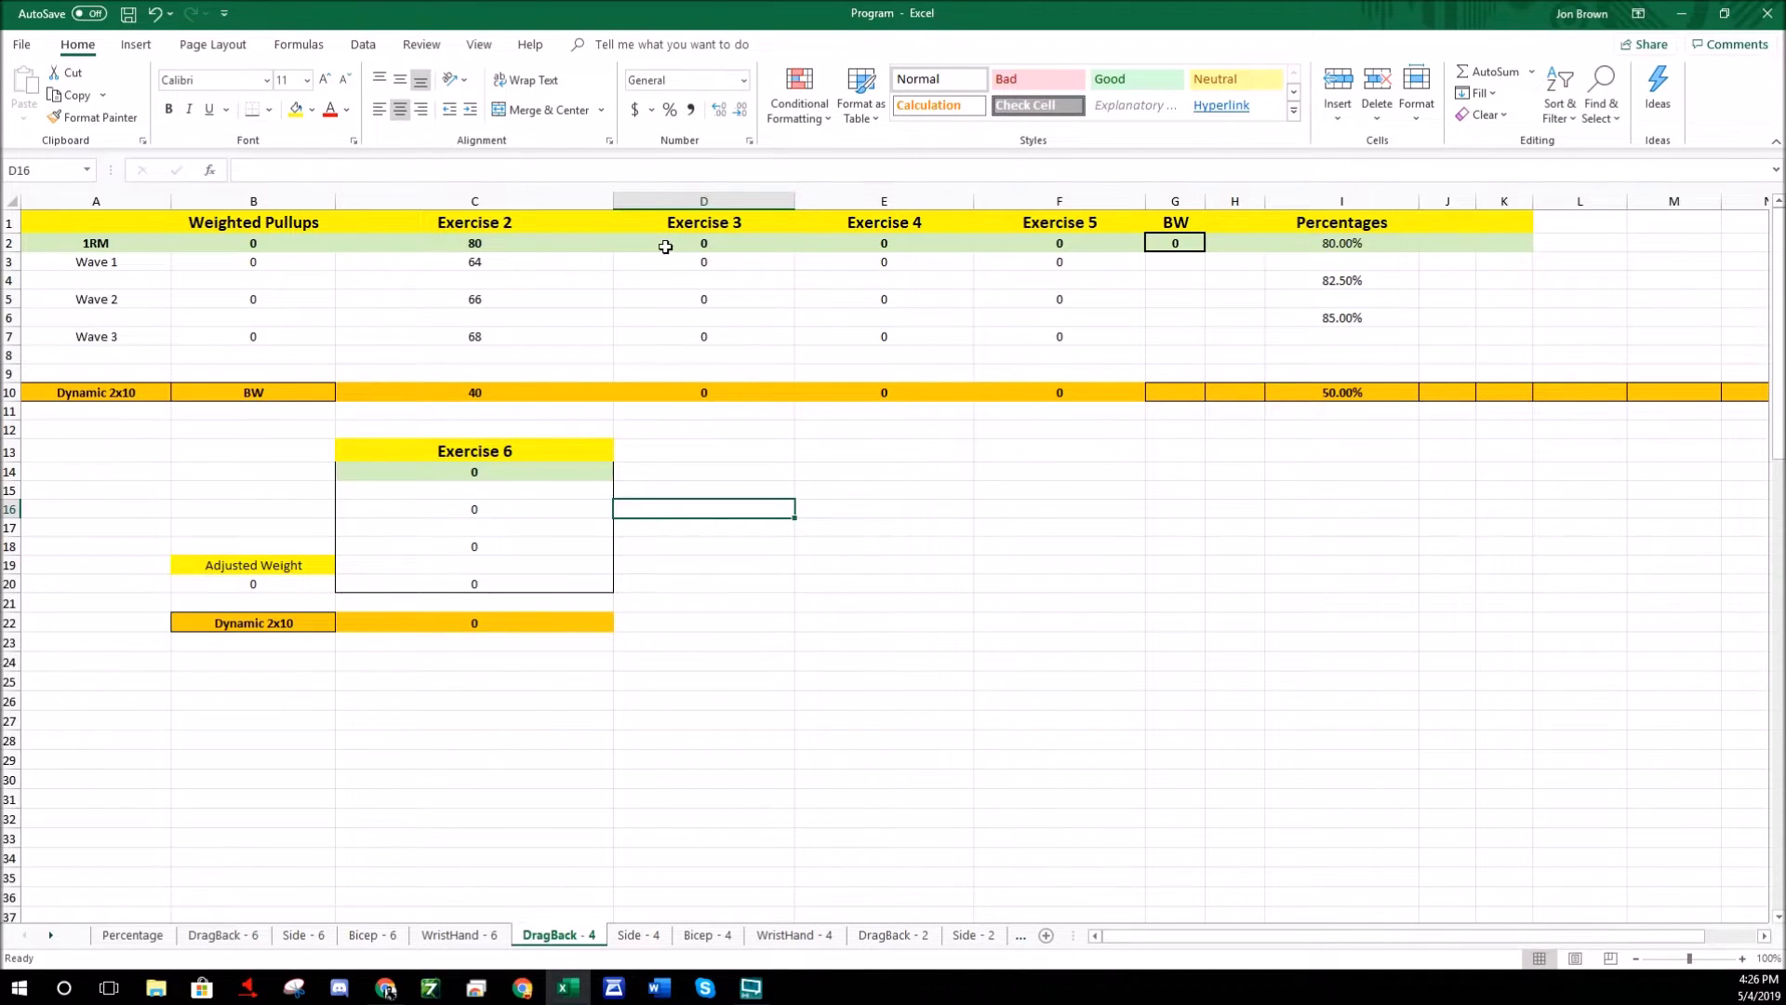
pyautogui.click(212, 935)
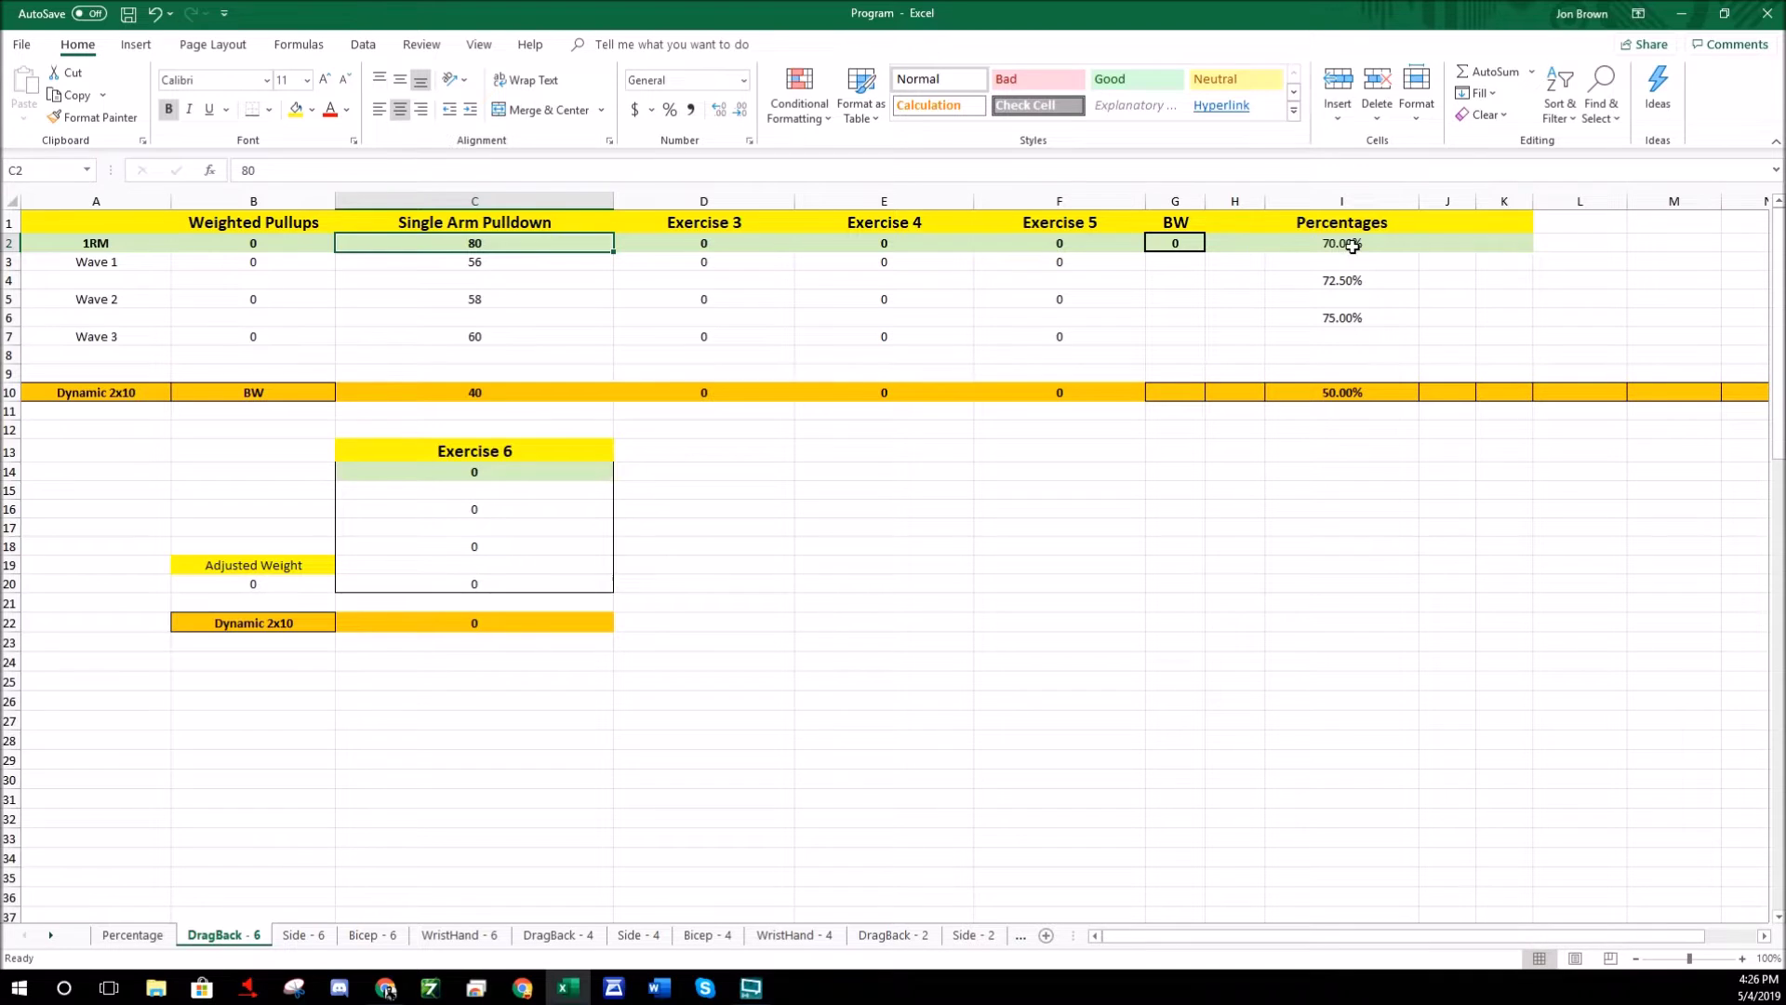
pyautogui.click(518, 267)
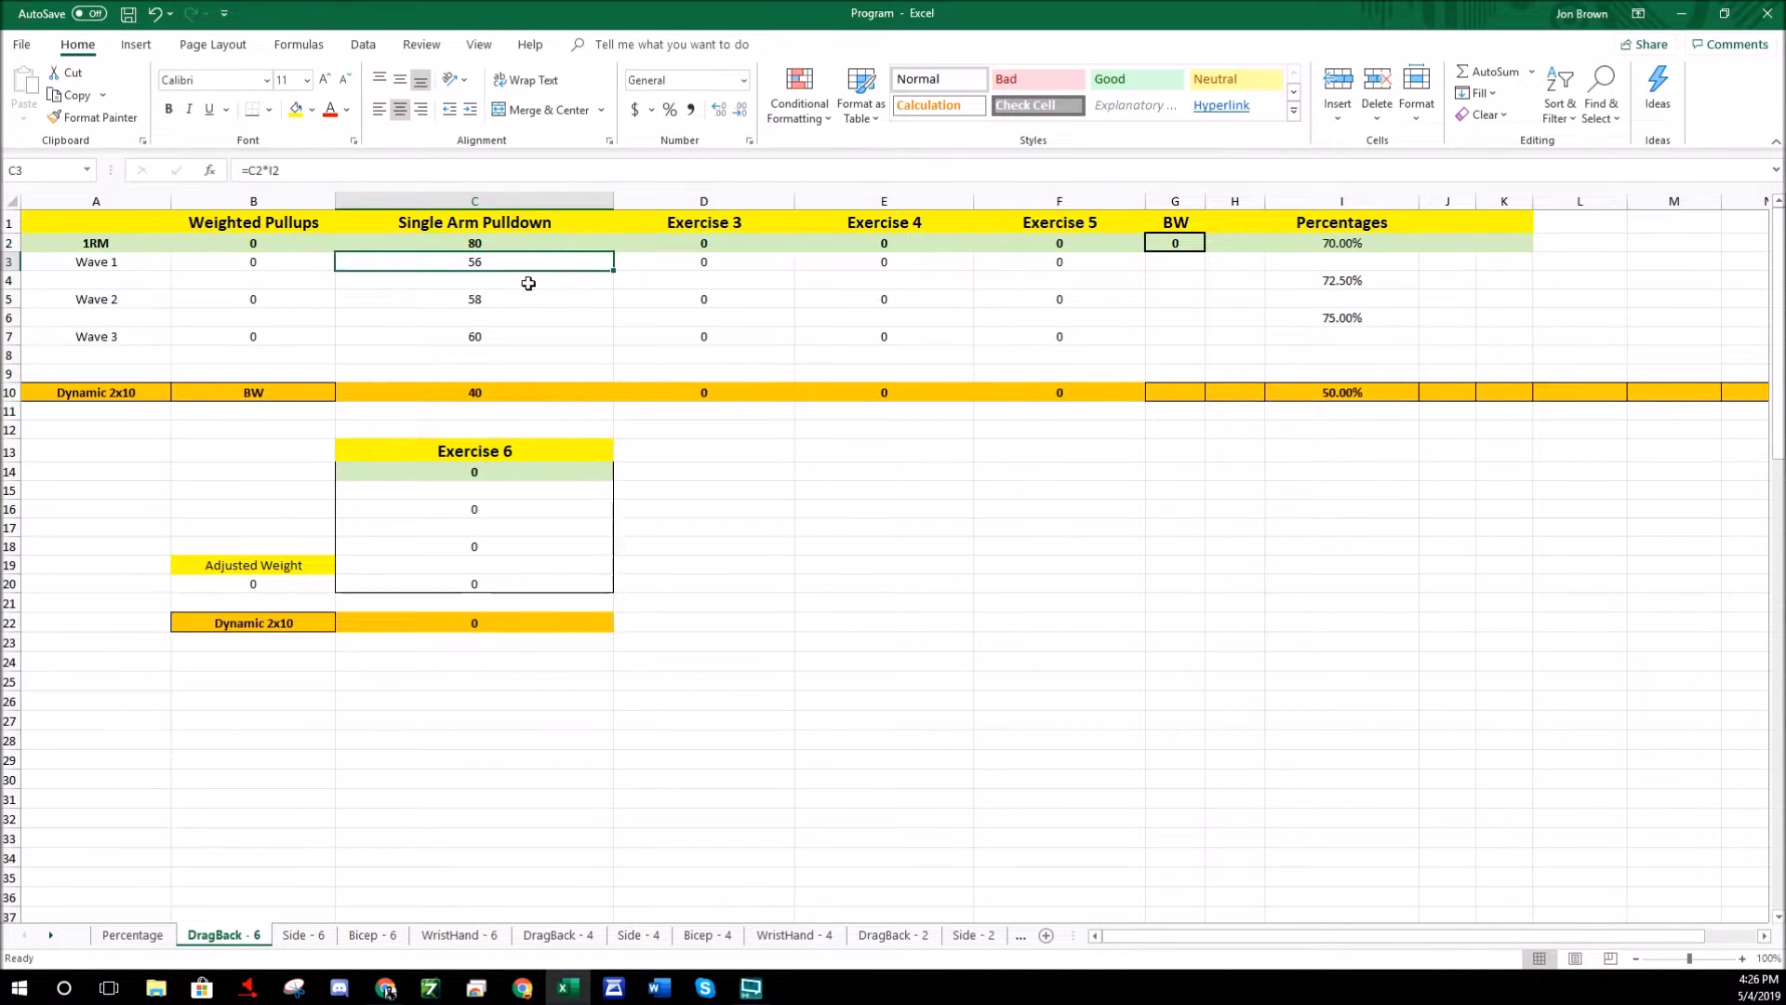
pyautogui.click(313, 110)
pyautogui.click(294, 338)
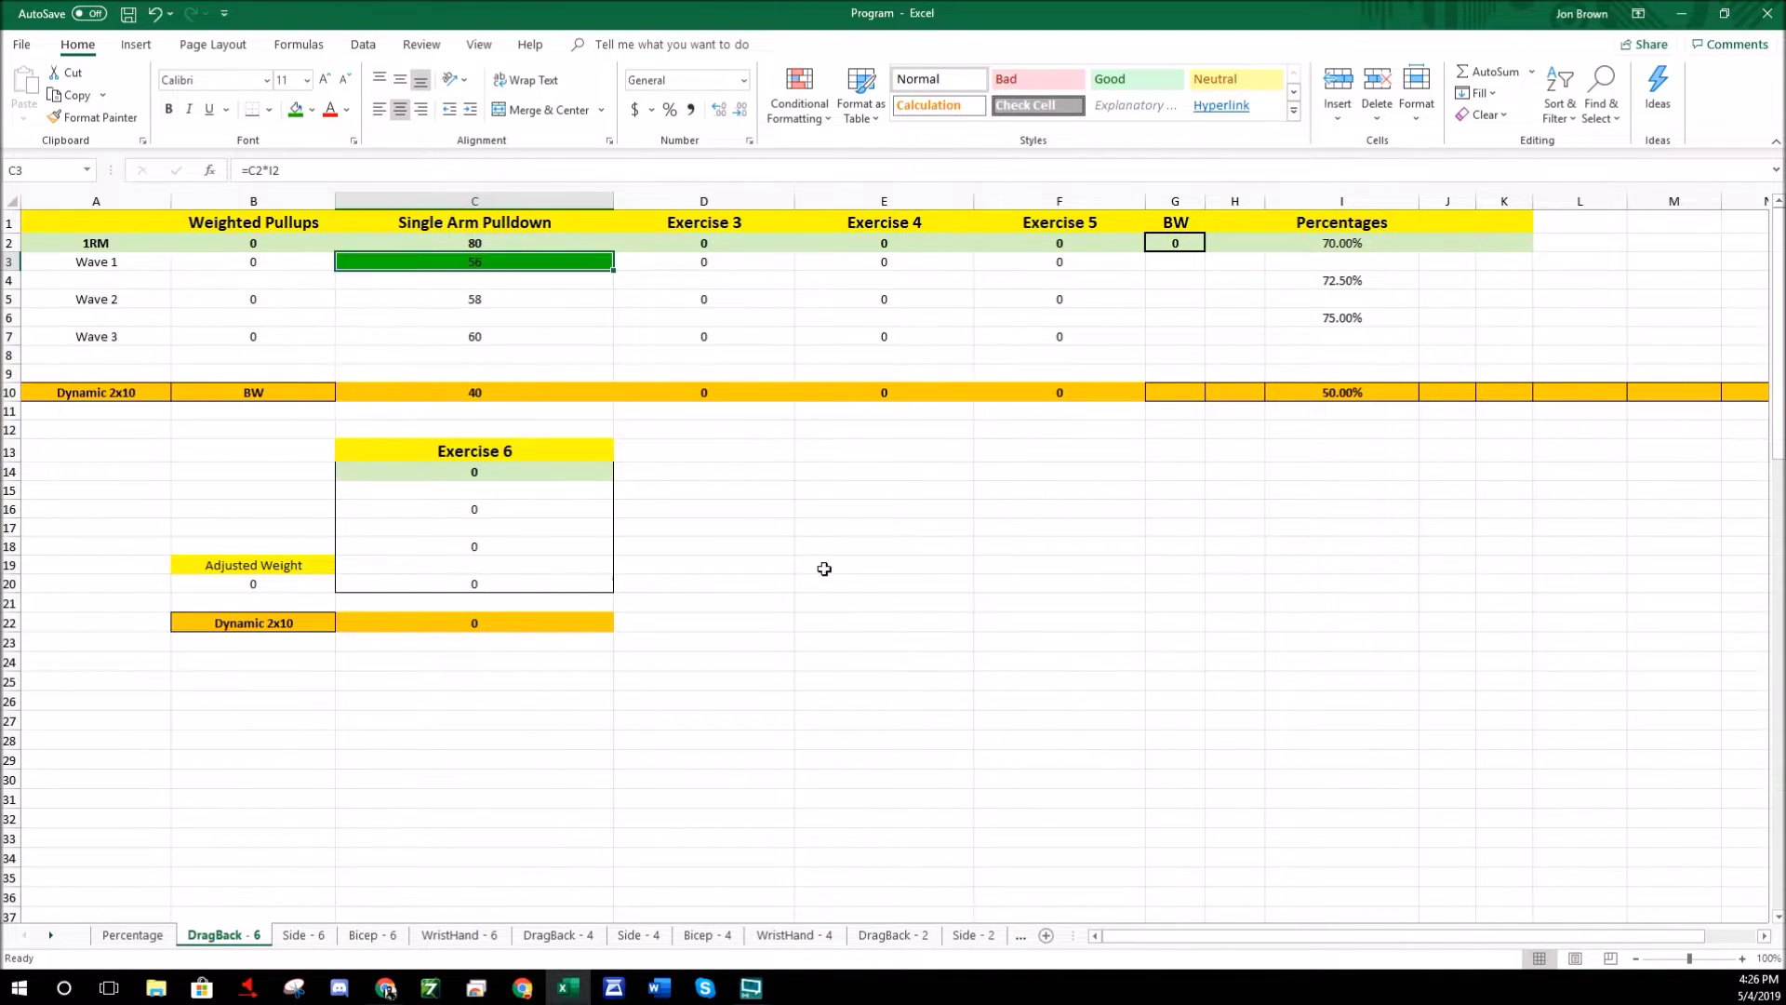
pyautogui.click(568, 300)
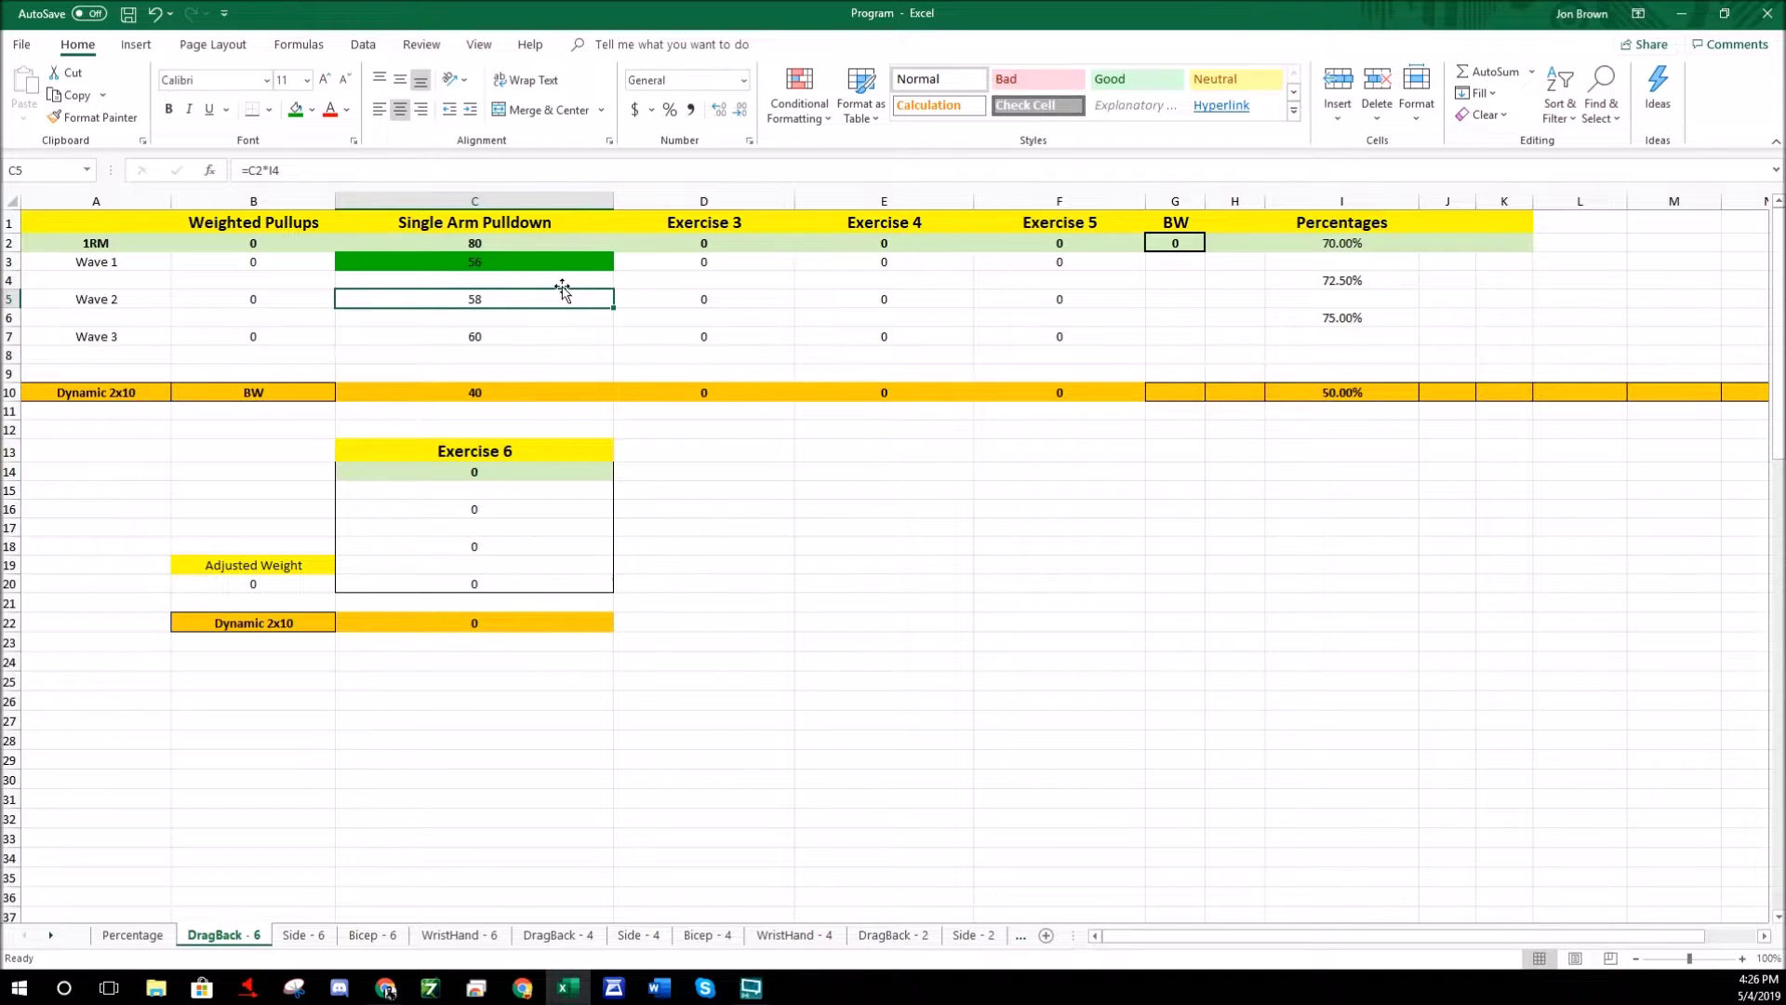
pyautogui.hotkey('ctrl', 'z')
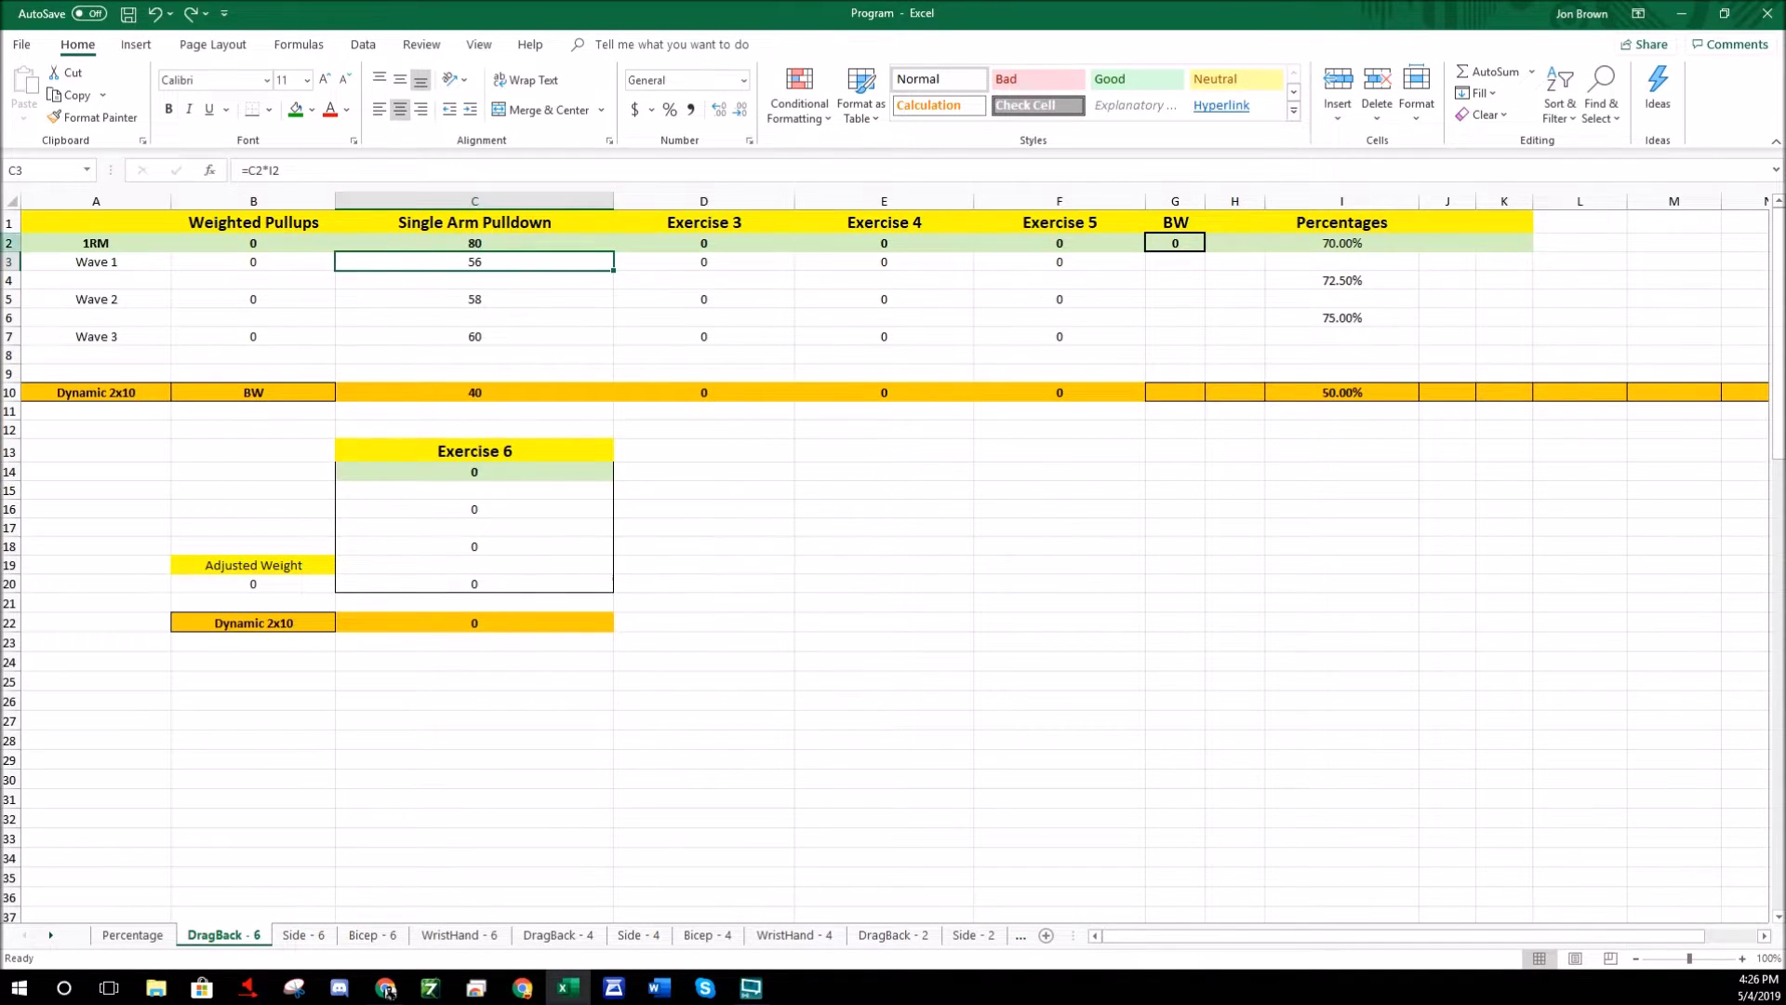
pyautogui.click(9, 243)
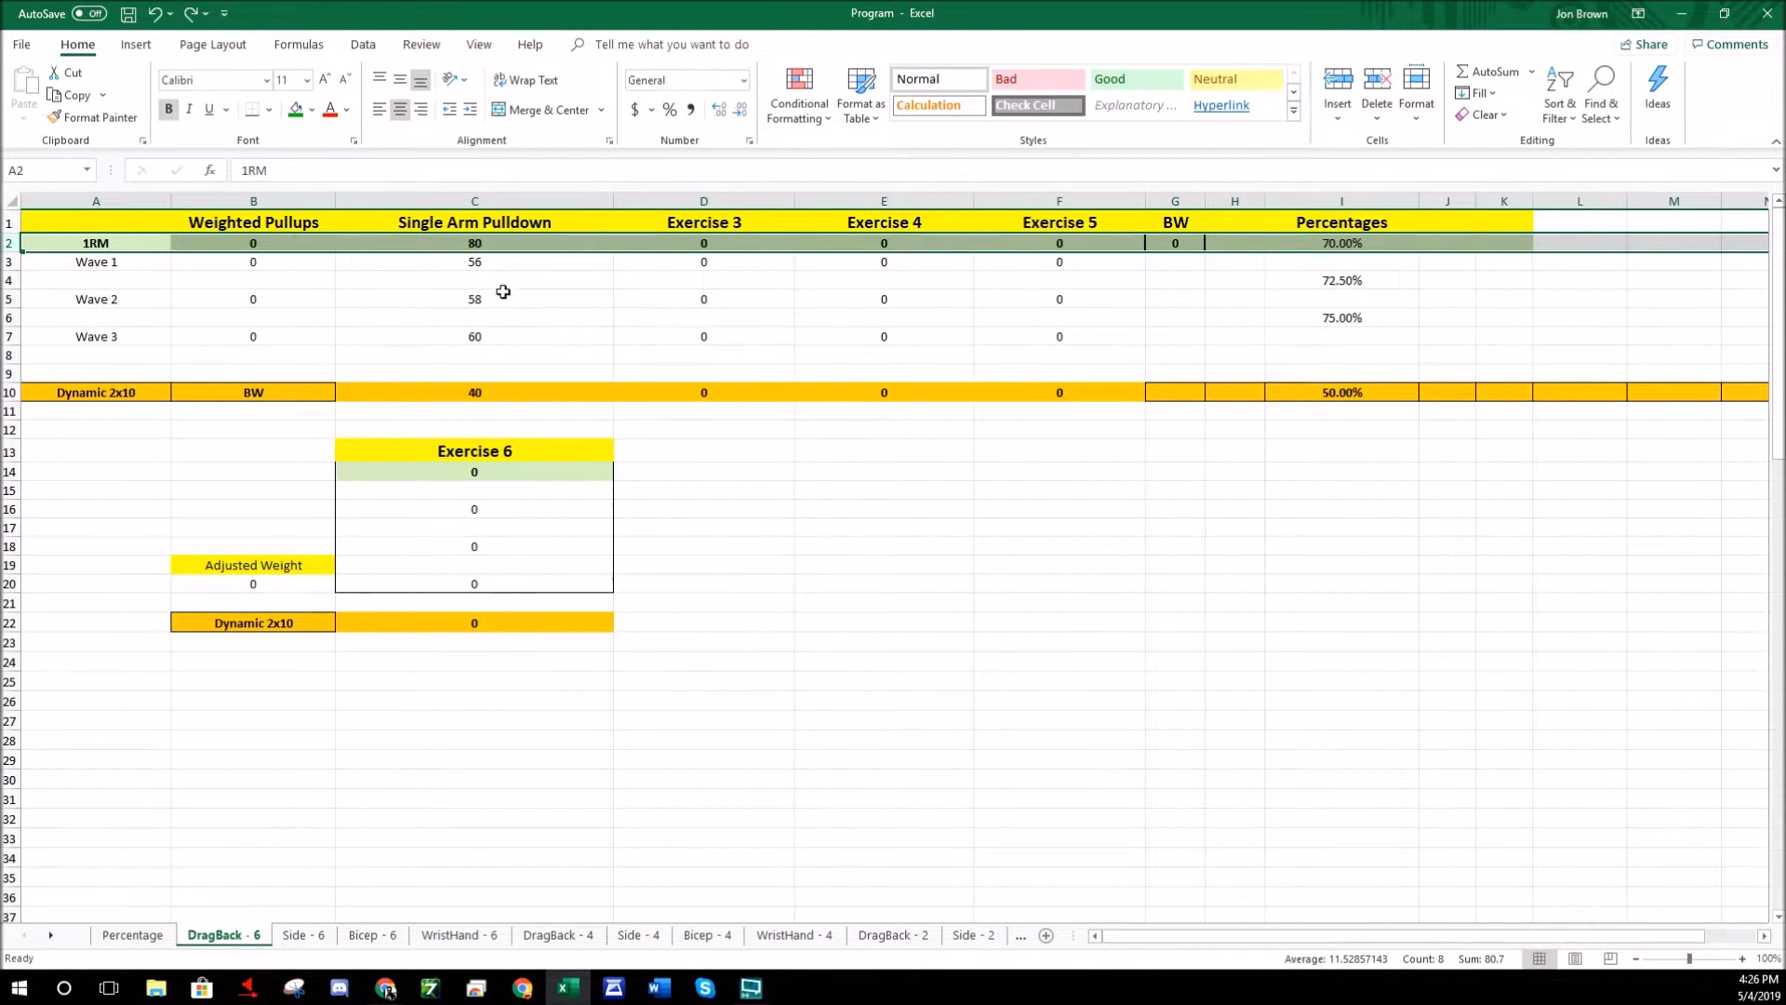
pyautogui.click(135, 473)
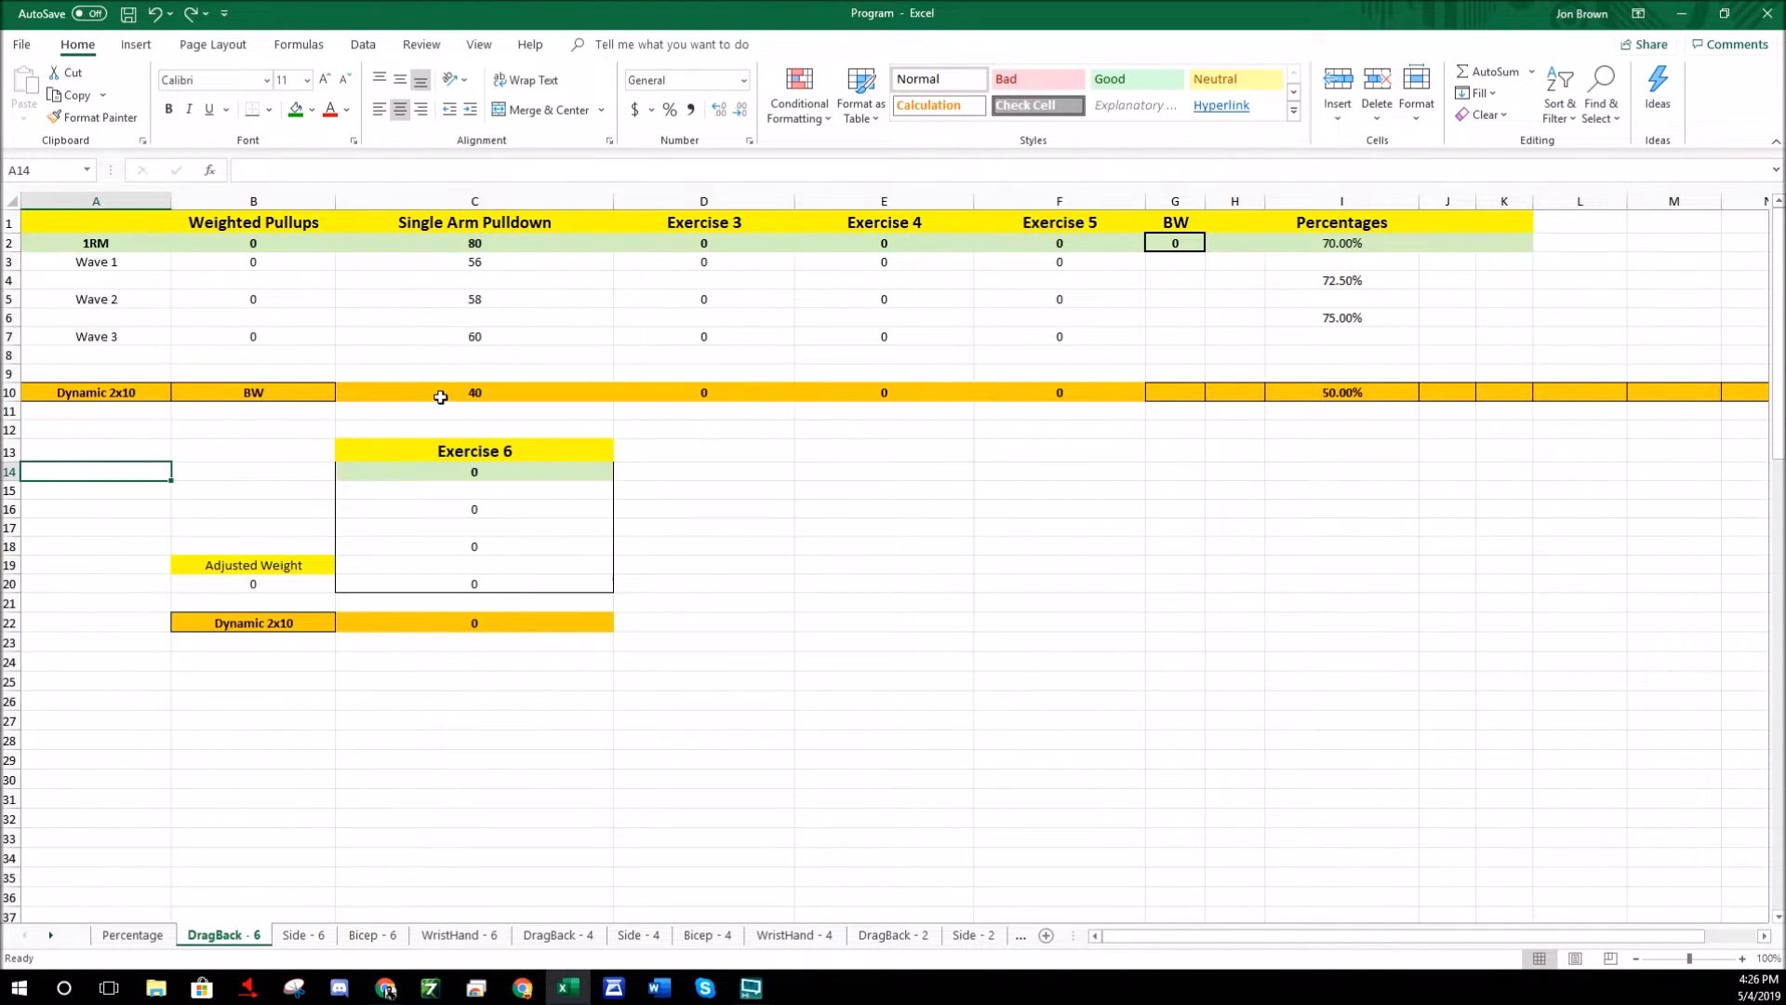
pyautogui.click(490, 393)
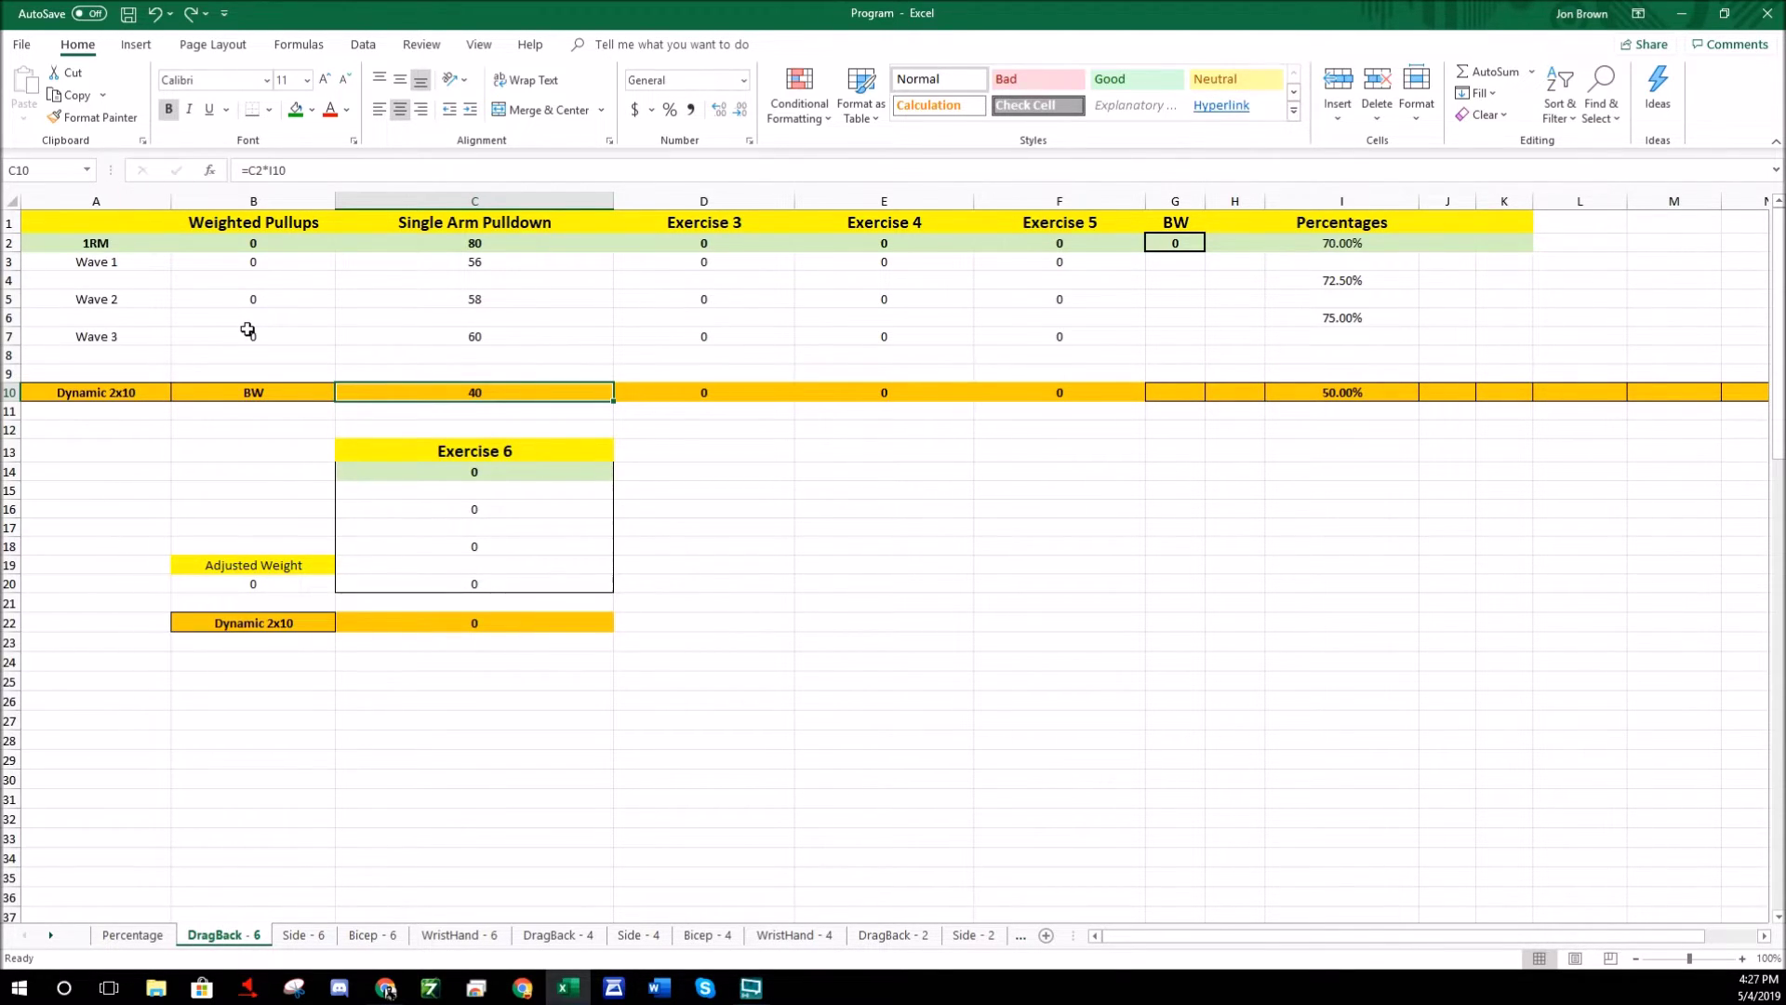
# Enter a body weight of 170 in E2 on the Percentage sheet
pyautogui.click(126, 935)
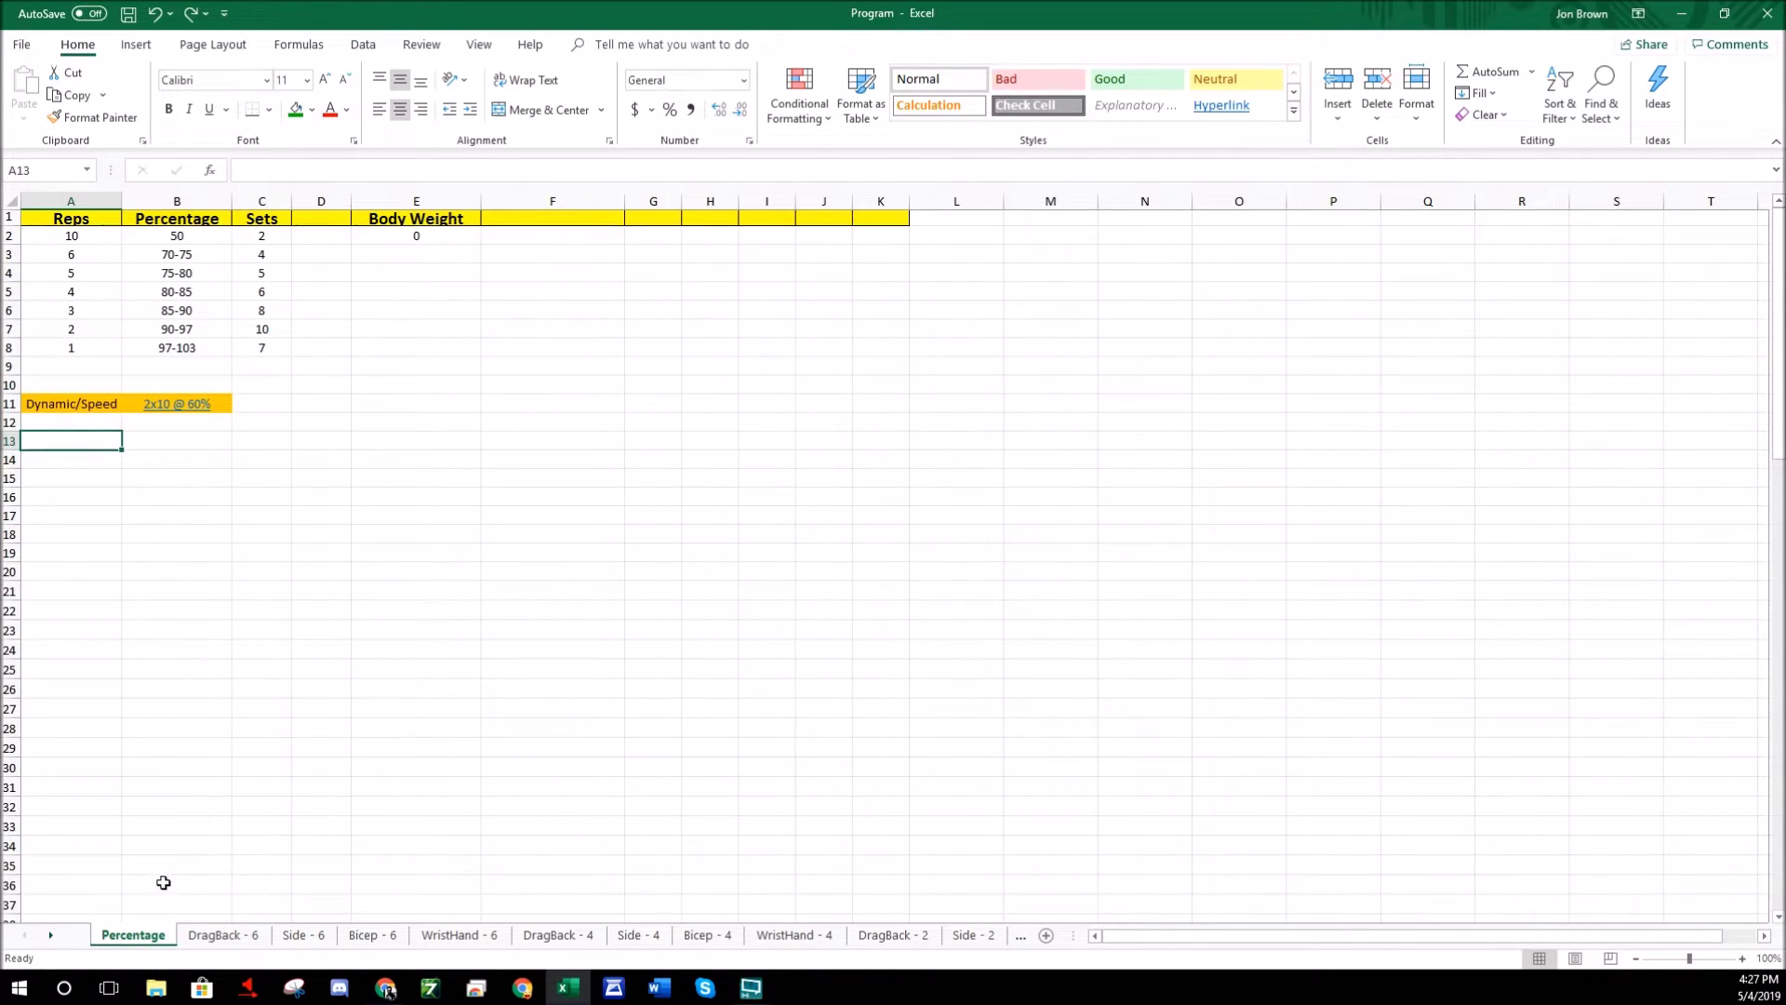
pyautogui.click(418, 236)
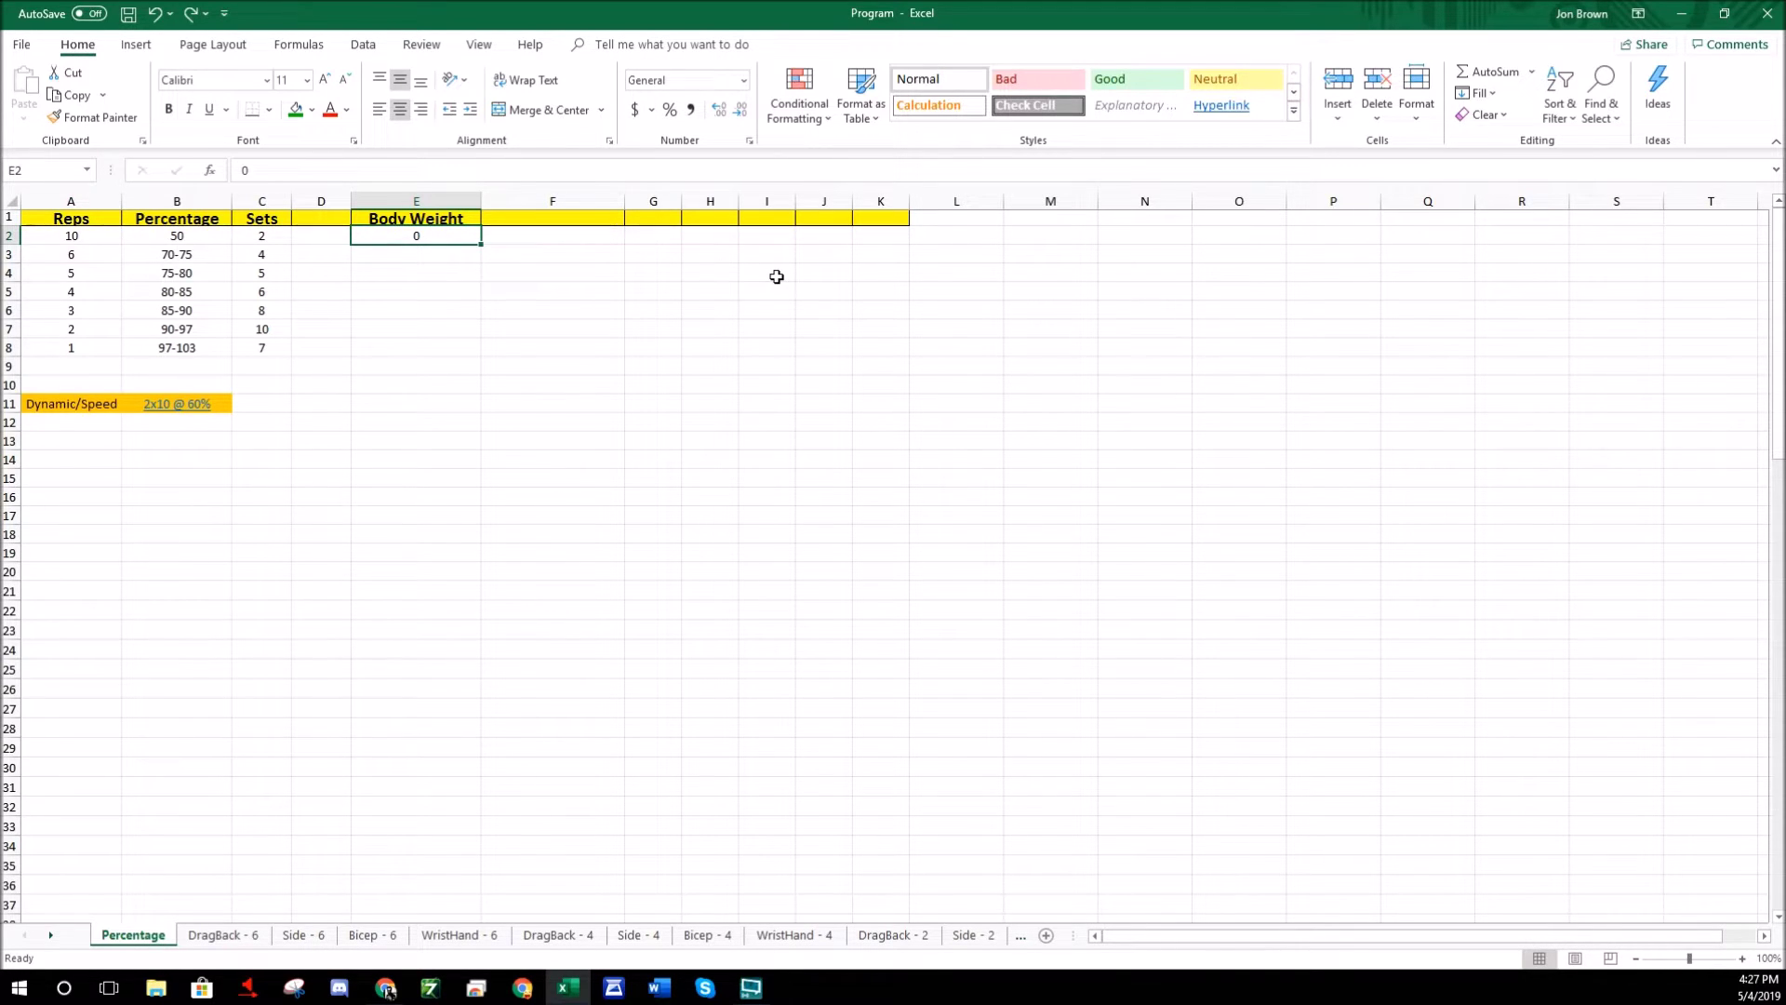
pyautogui.write('170')
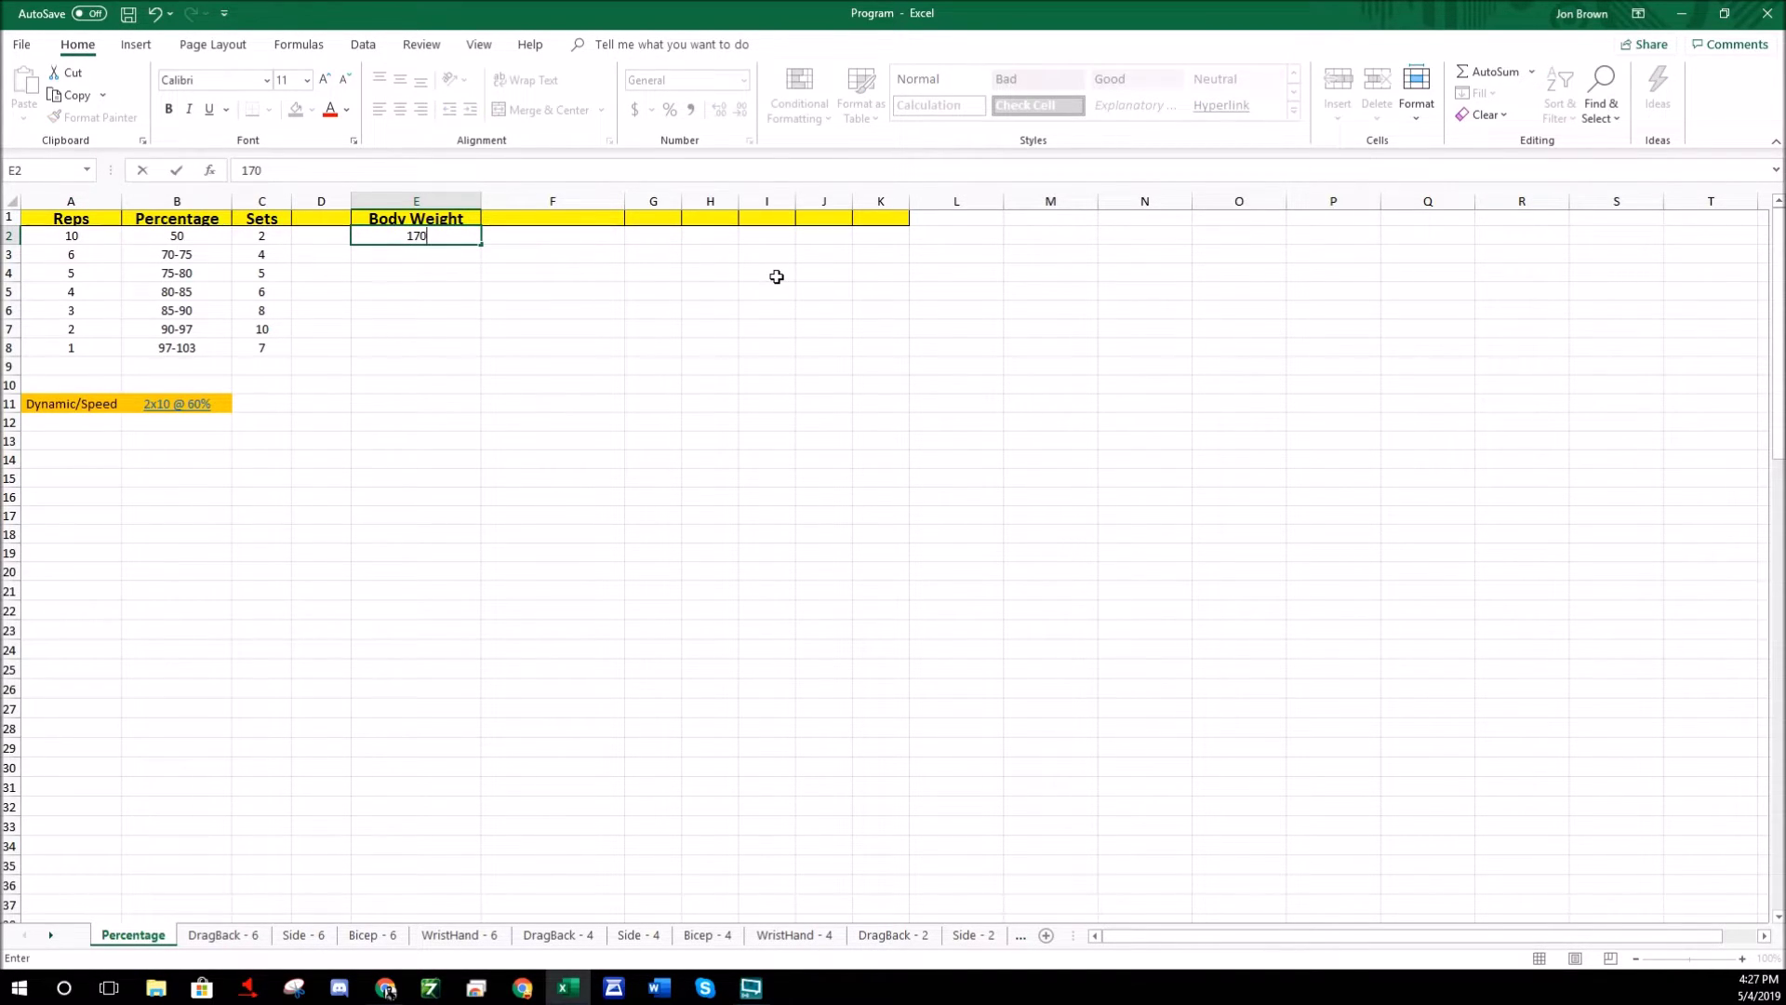
pyautogui.click(558, 400)
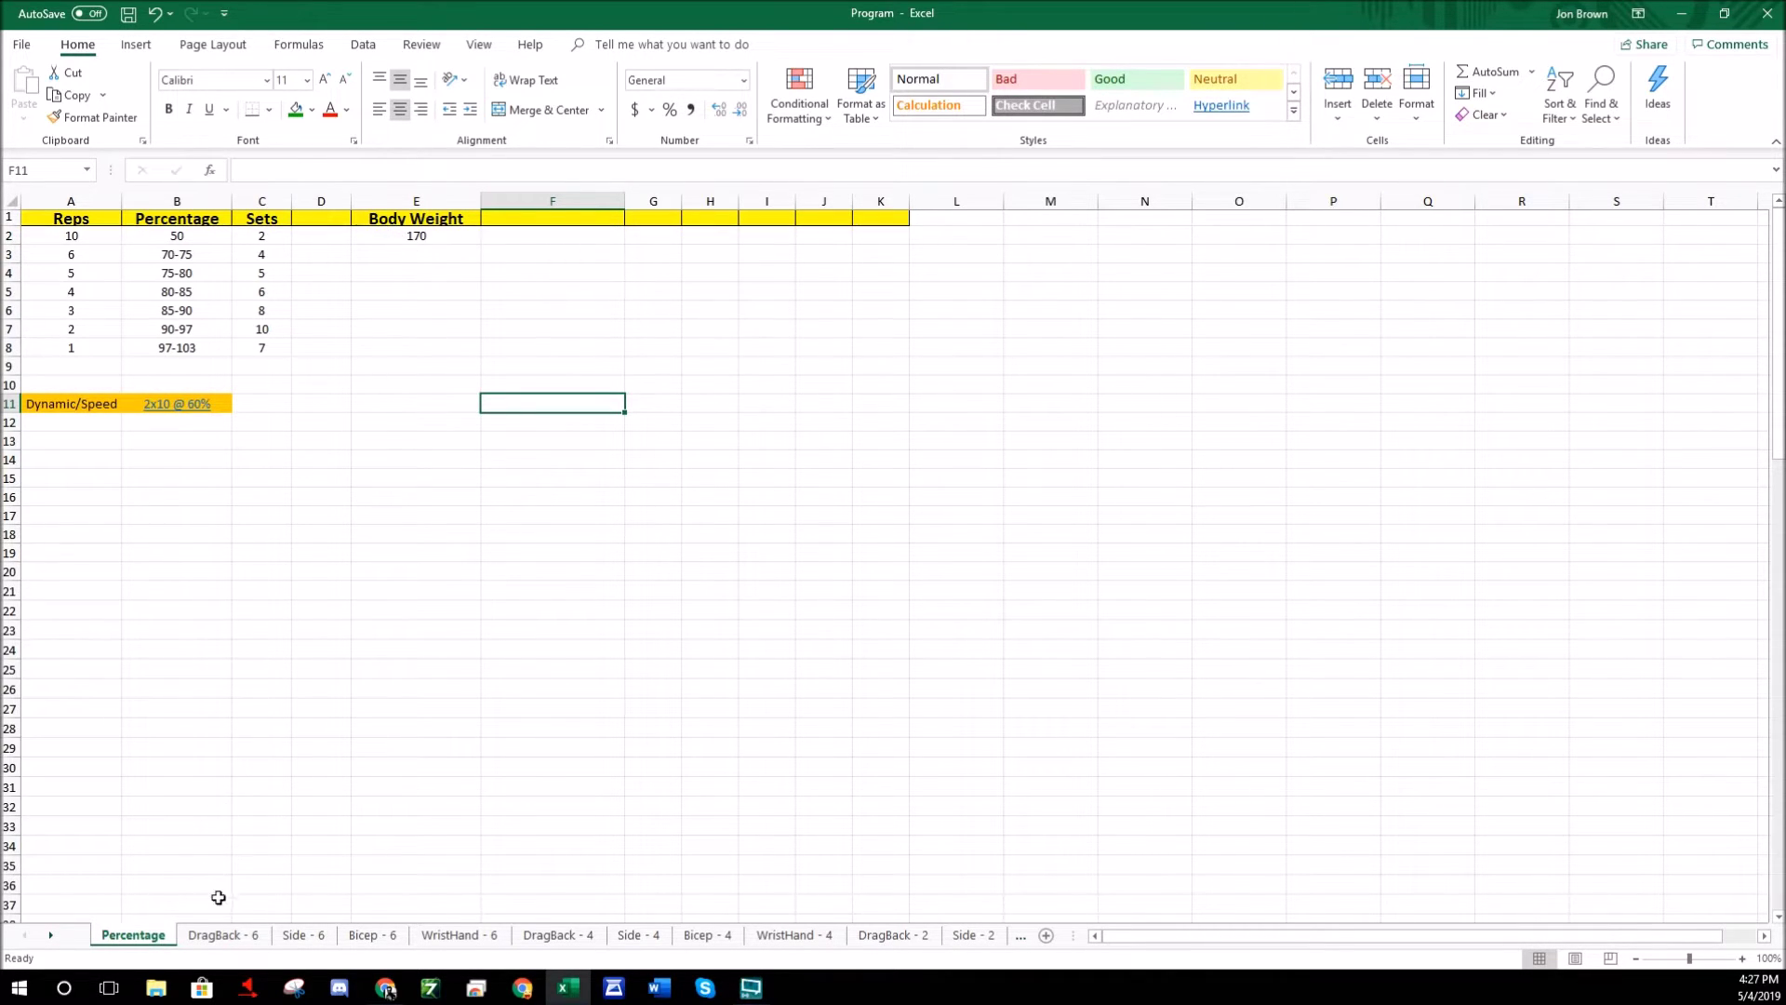
# Verify the BW cell shows 170 on the DragBack - 6 and Side - 6 sheets
pyautogui.click(219, 936)
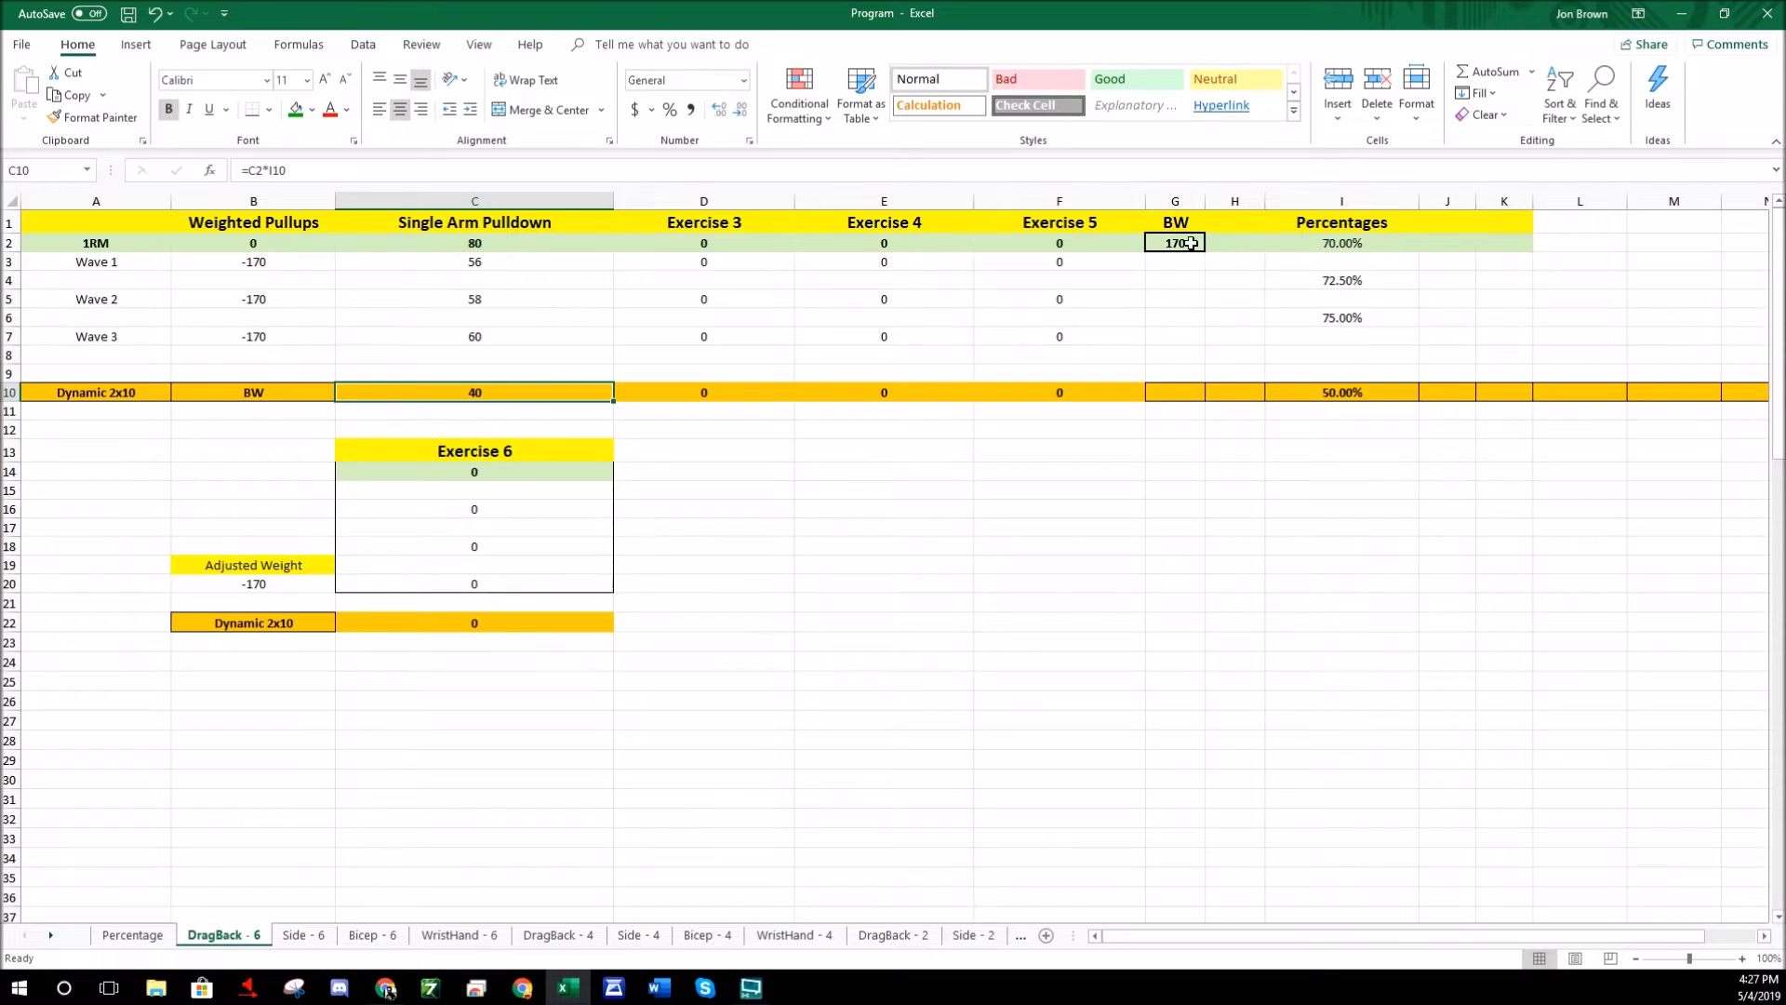
pyautogui.click(314, 940)
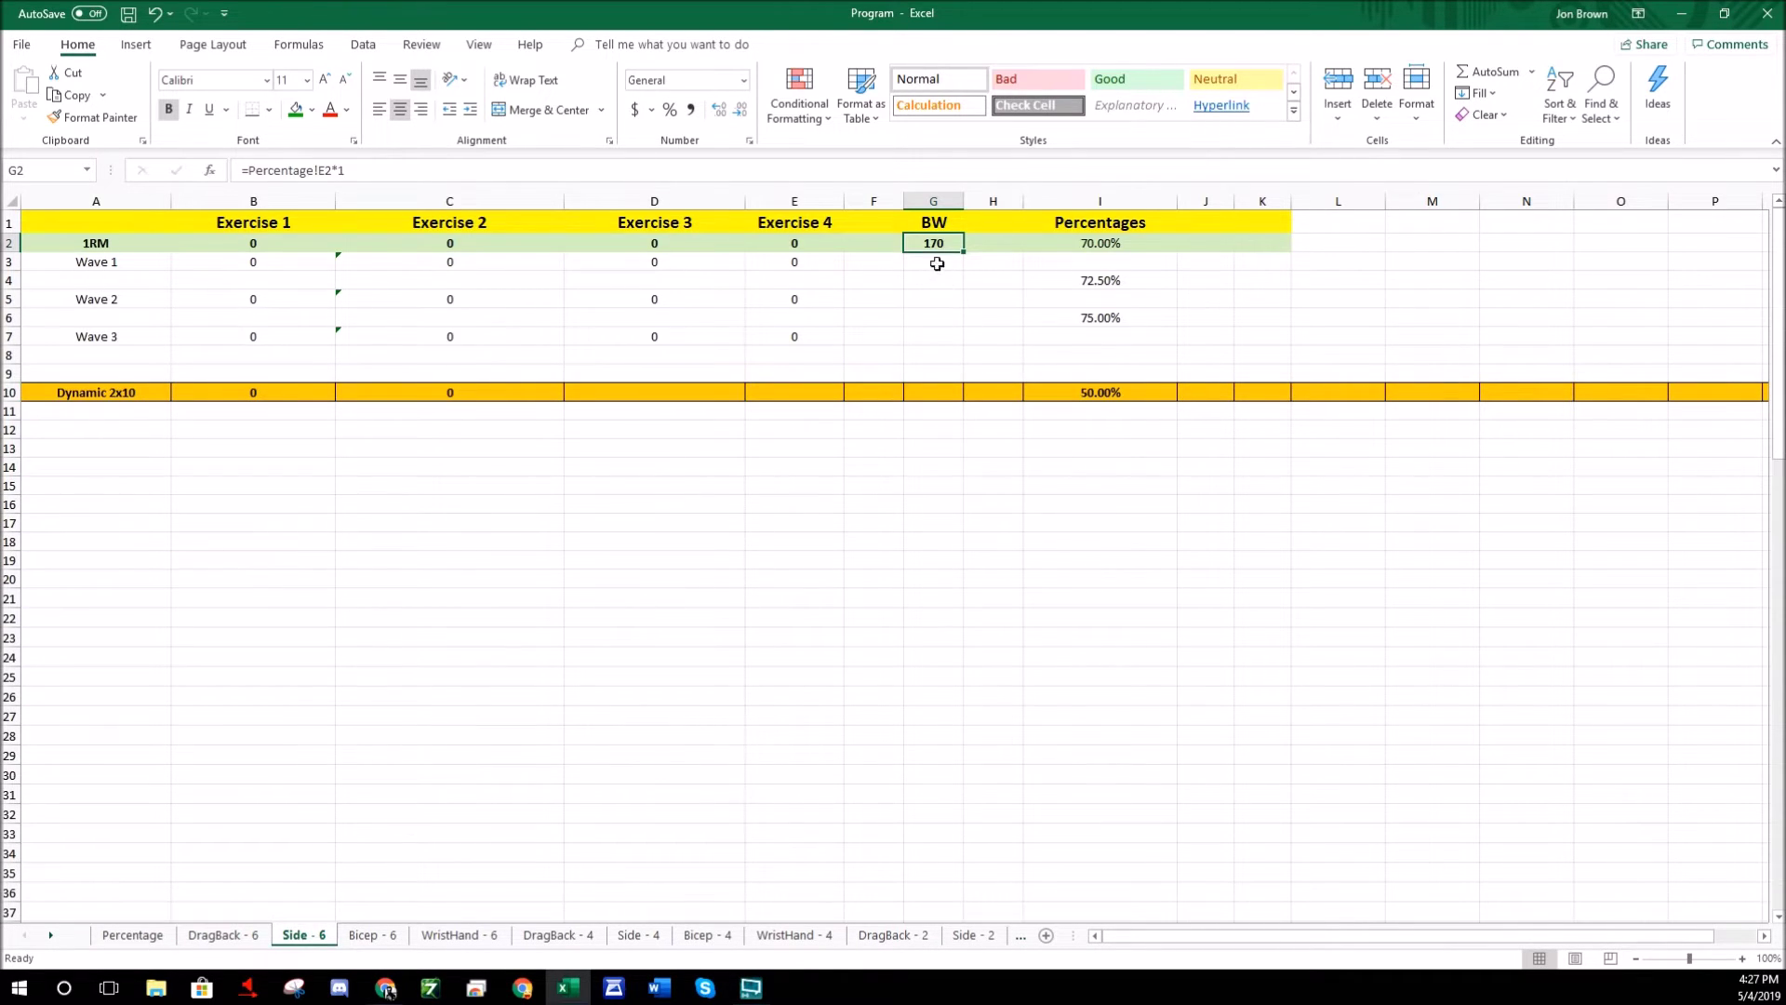
pyautogui.click(212, 935)
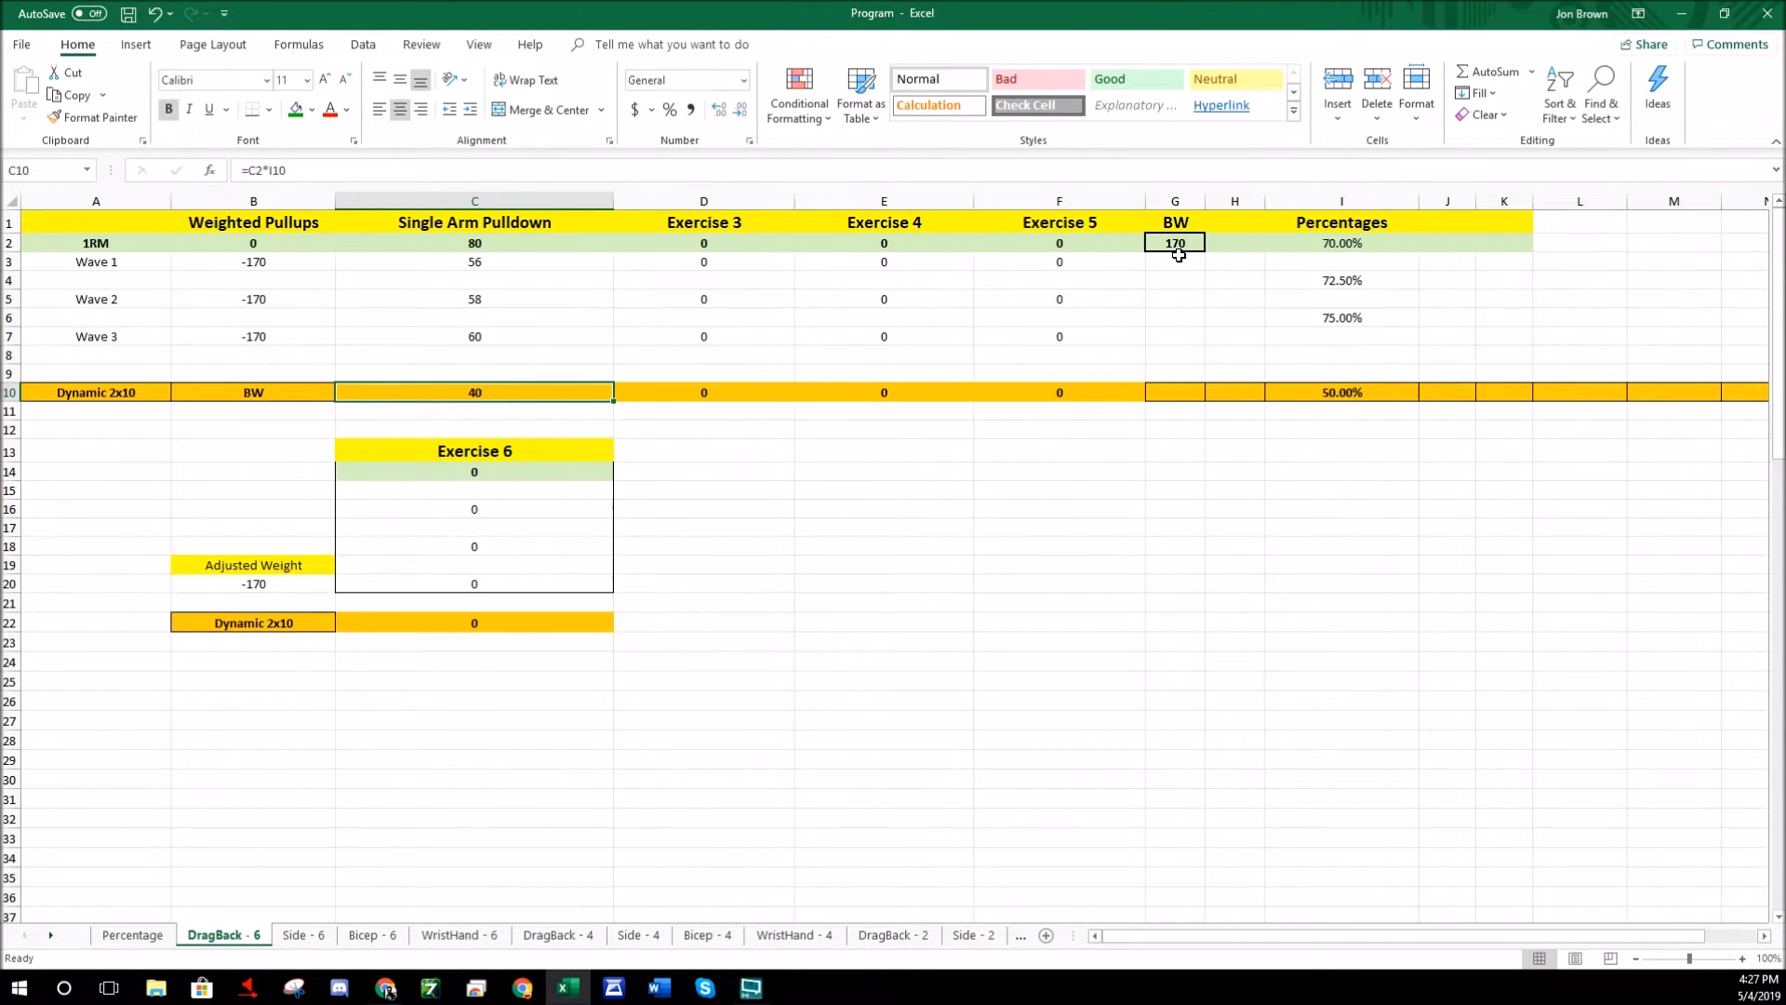
# Set the Weighted Pullups 1RM in B2 to 290 and check B20's =B2-G2 formula
pyautogui.click(290, 244)
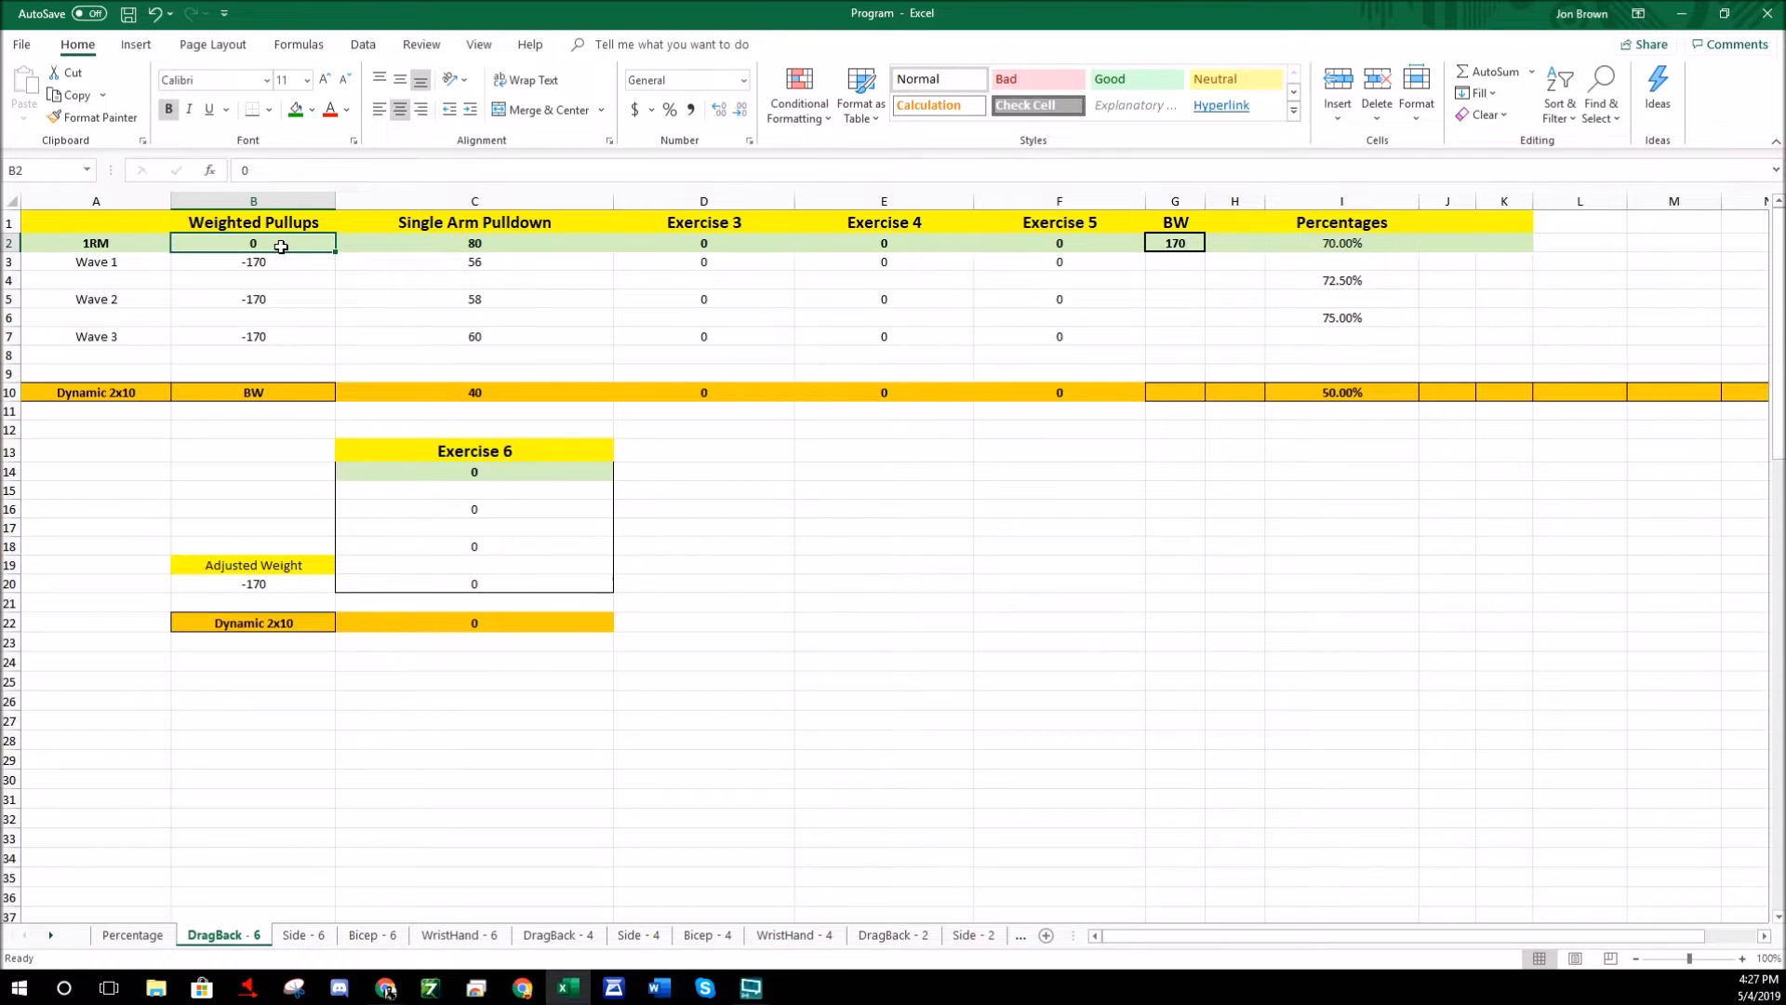
pyautogui.write('290')
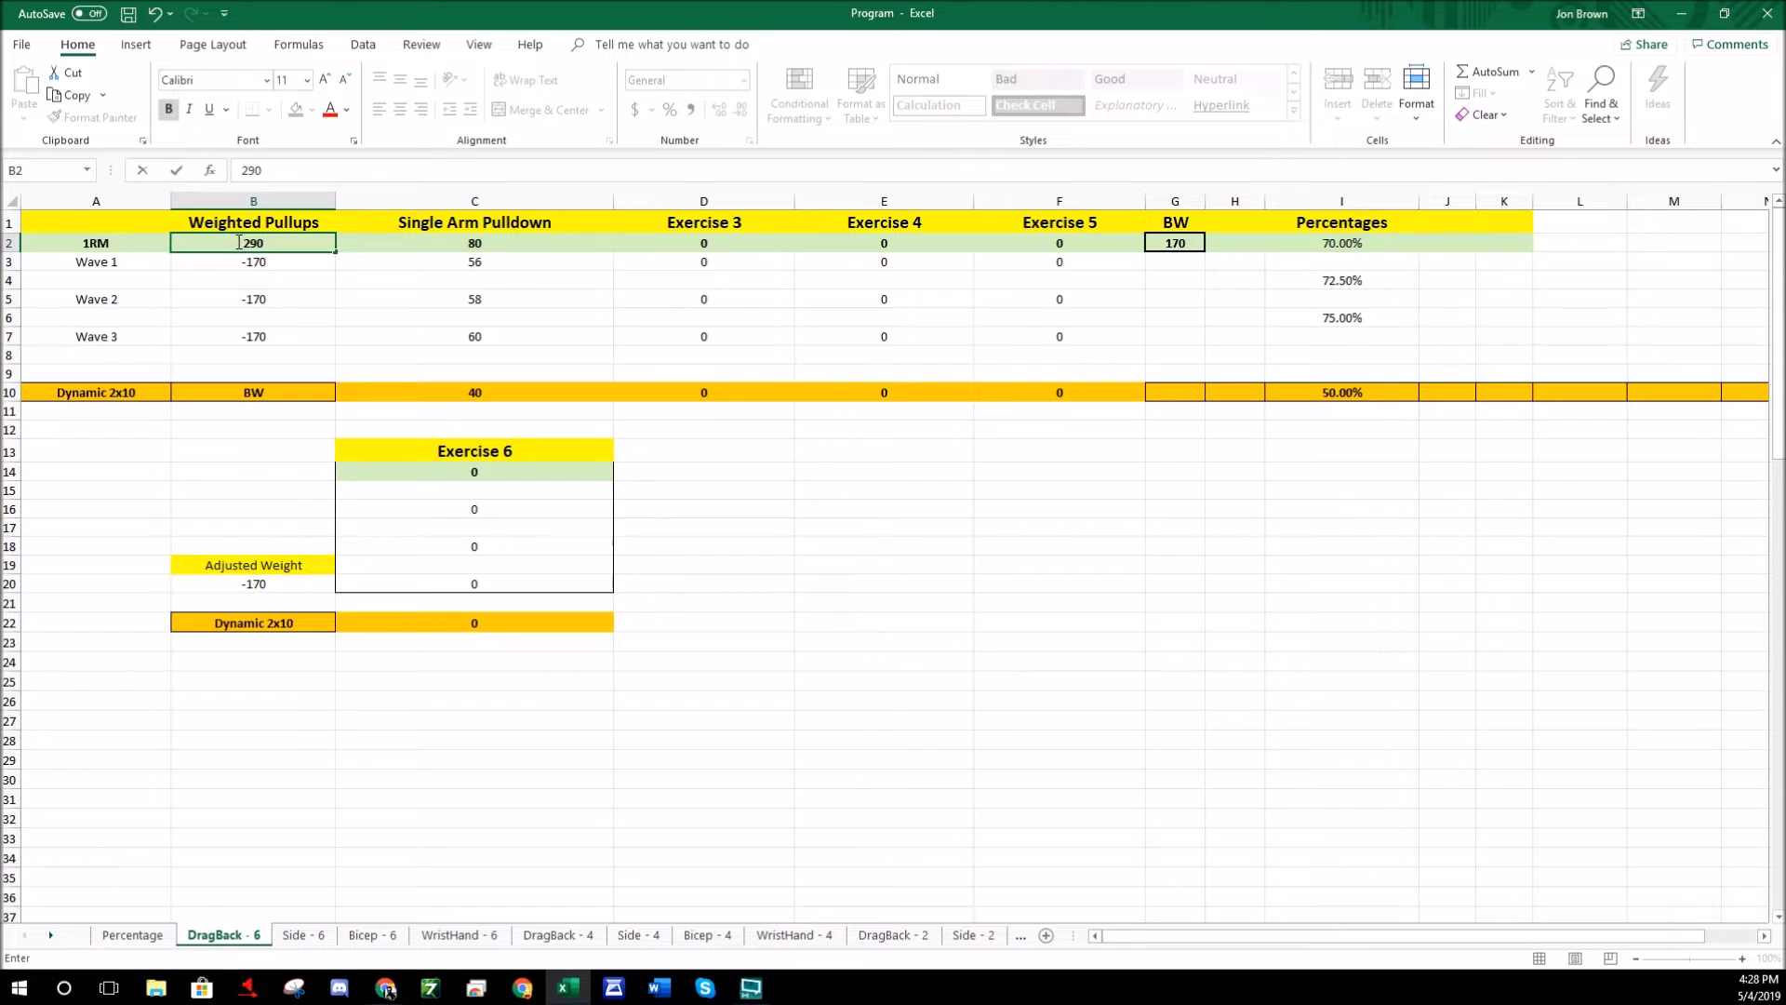
pyautogui.click(224, 468)
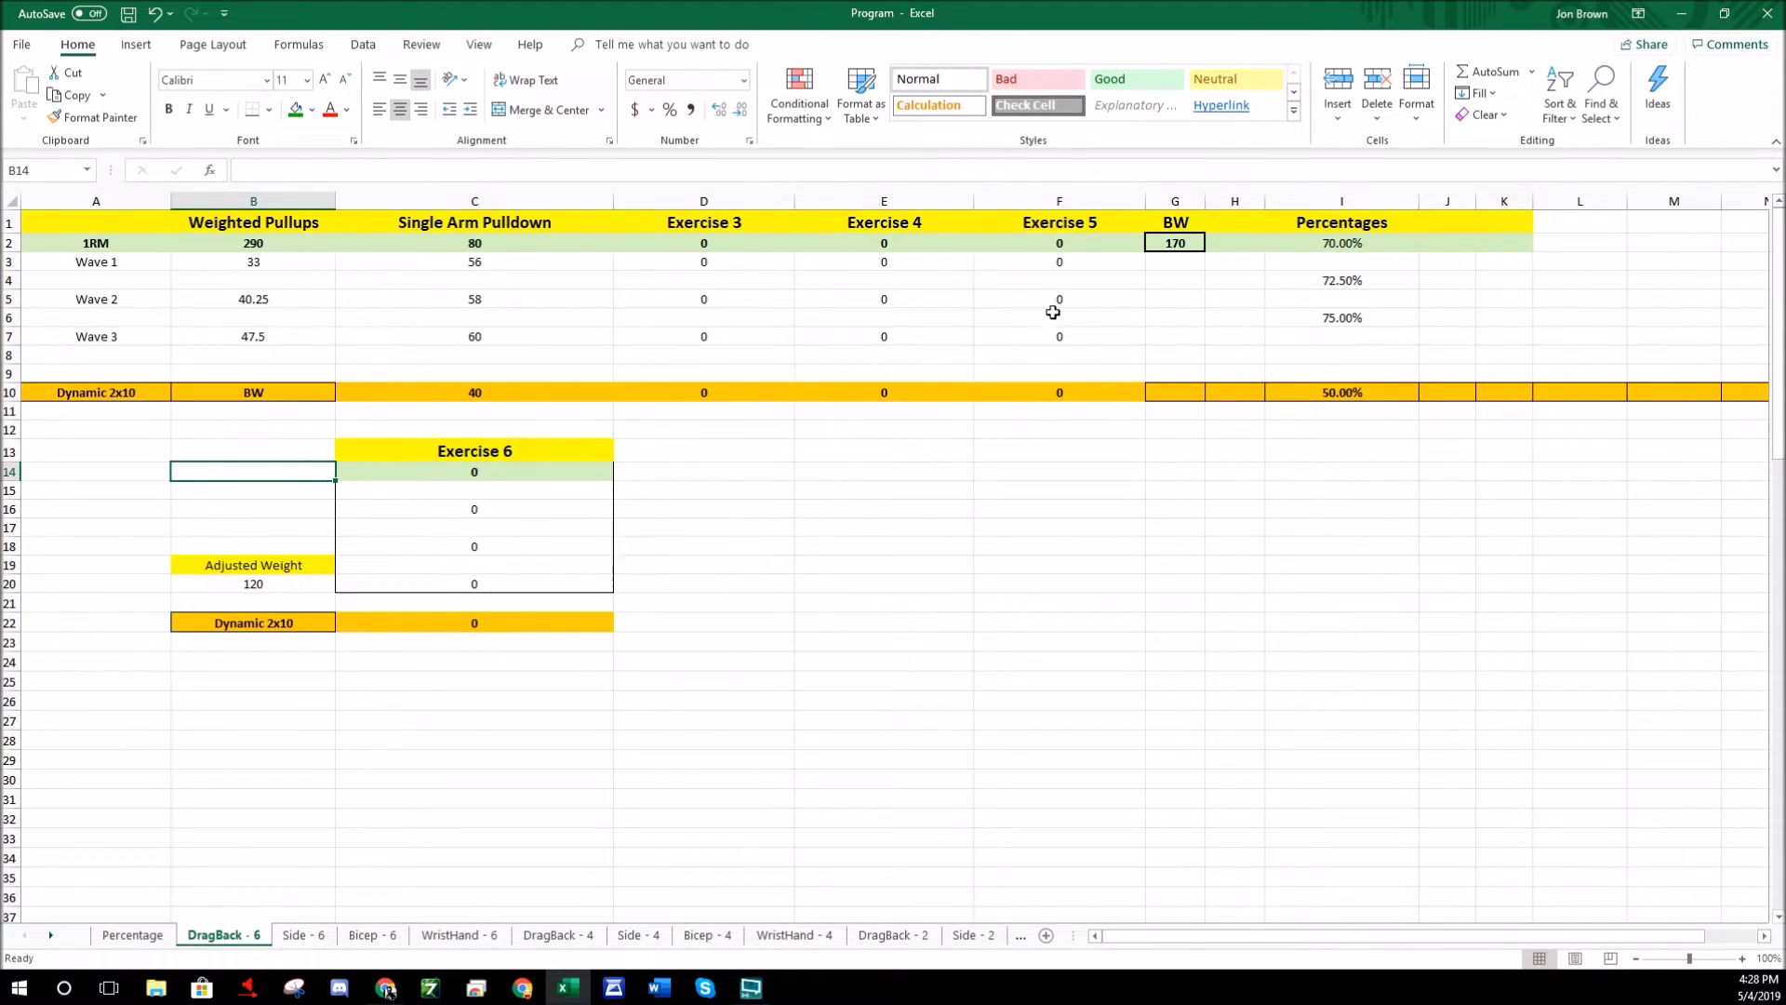
pyautogui.click(1188, 300)
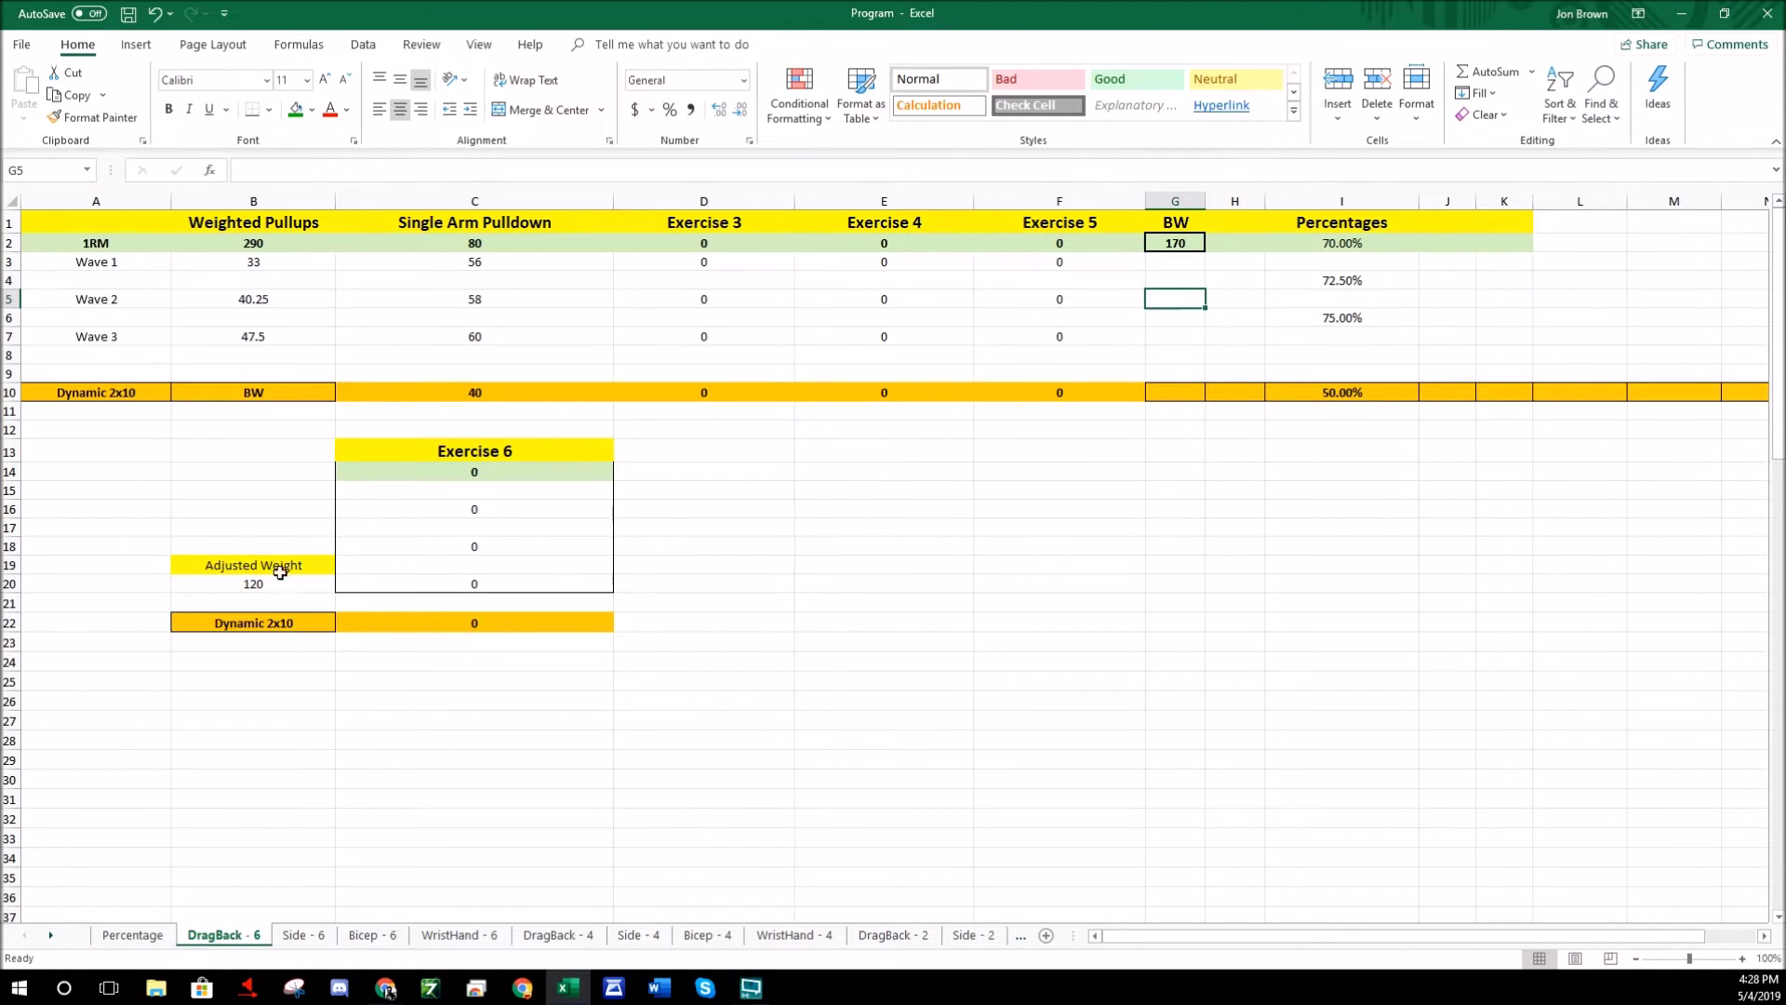
pyautogui.click(249, 565)
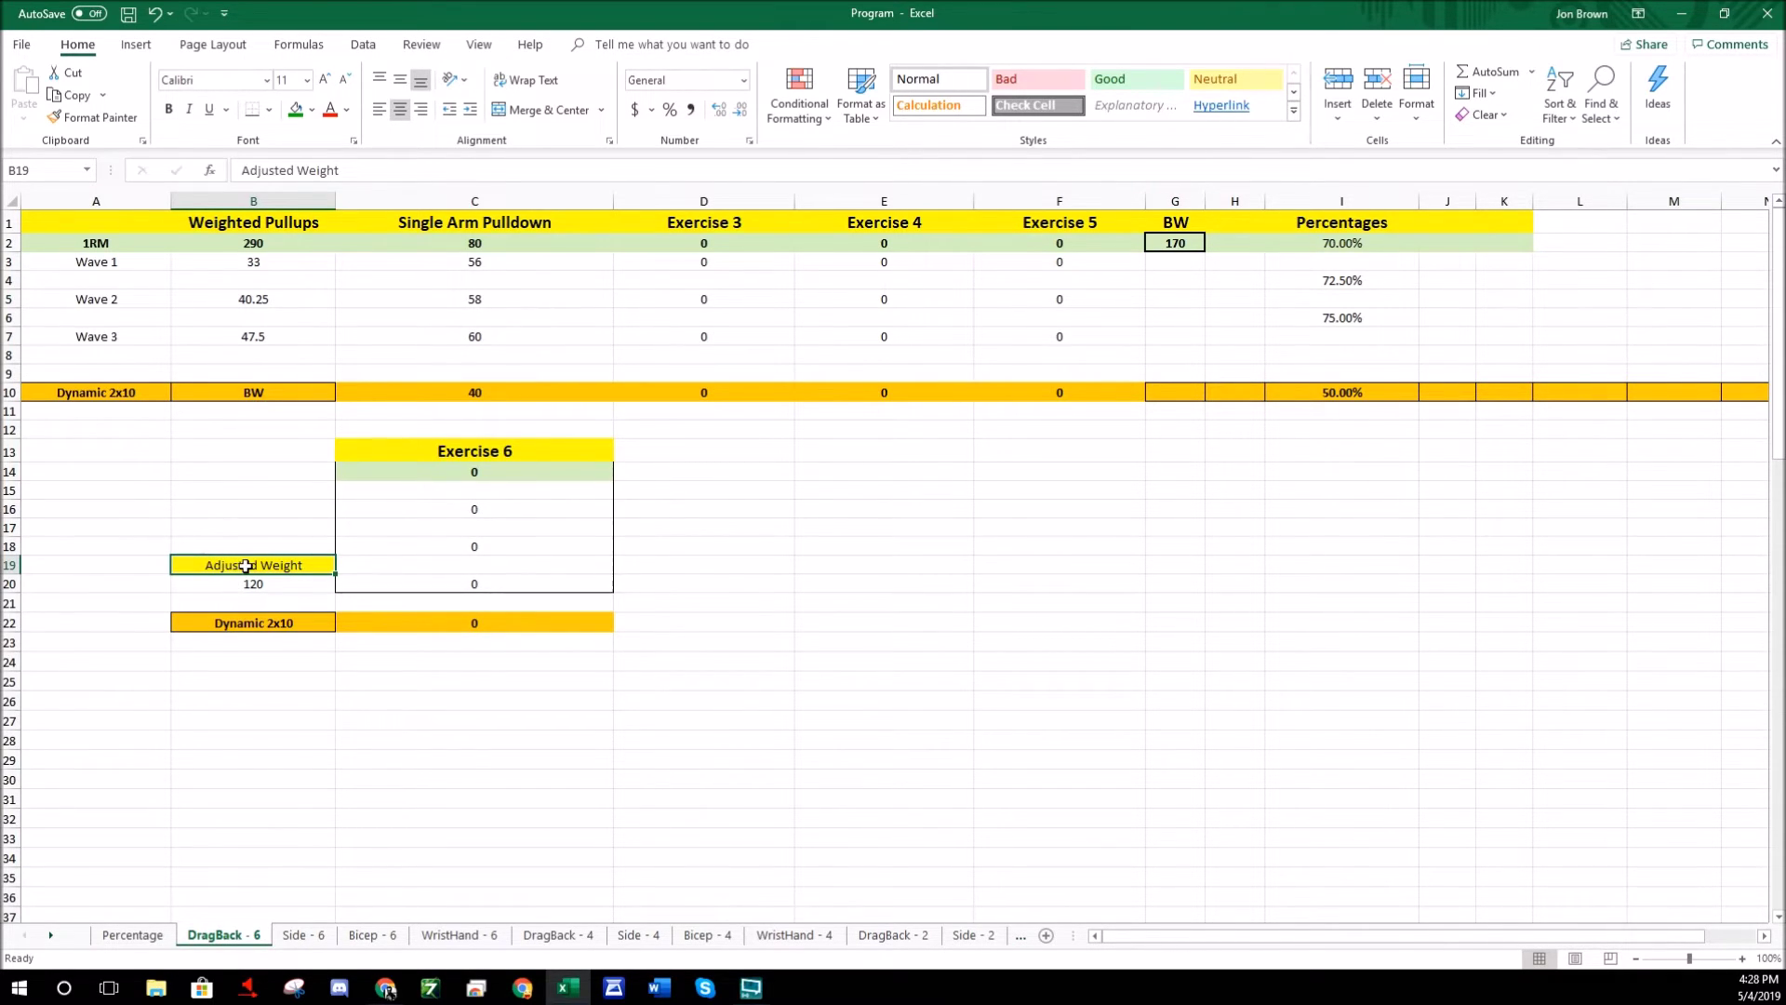
pyautogui.click(255, 581)
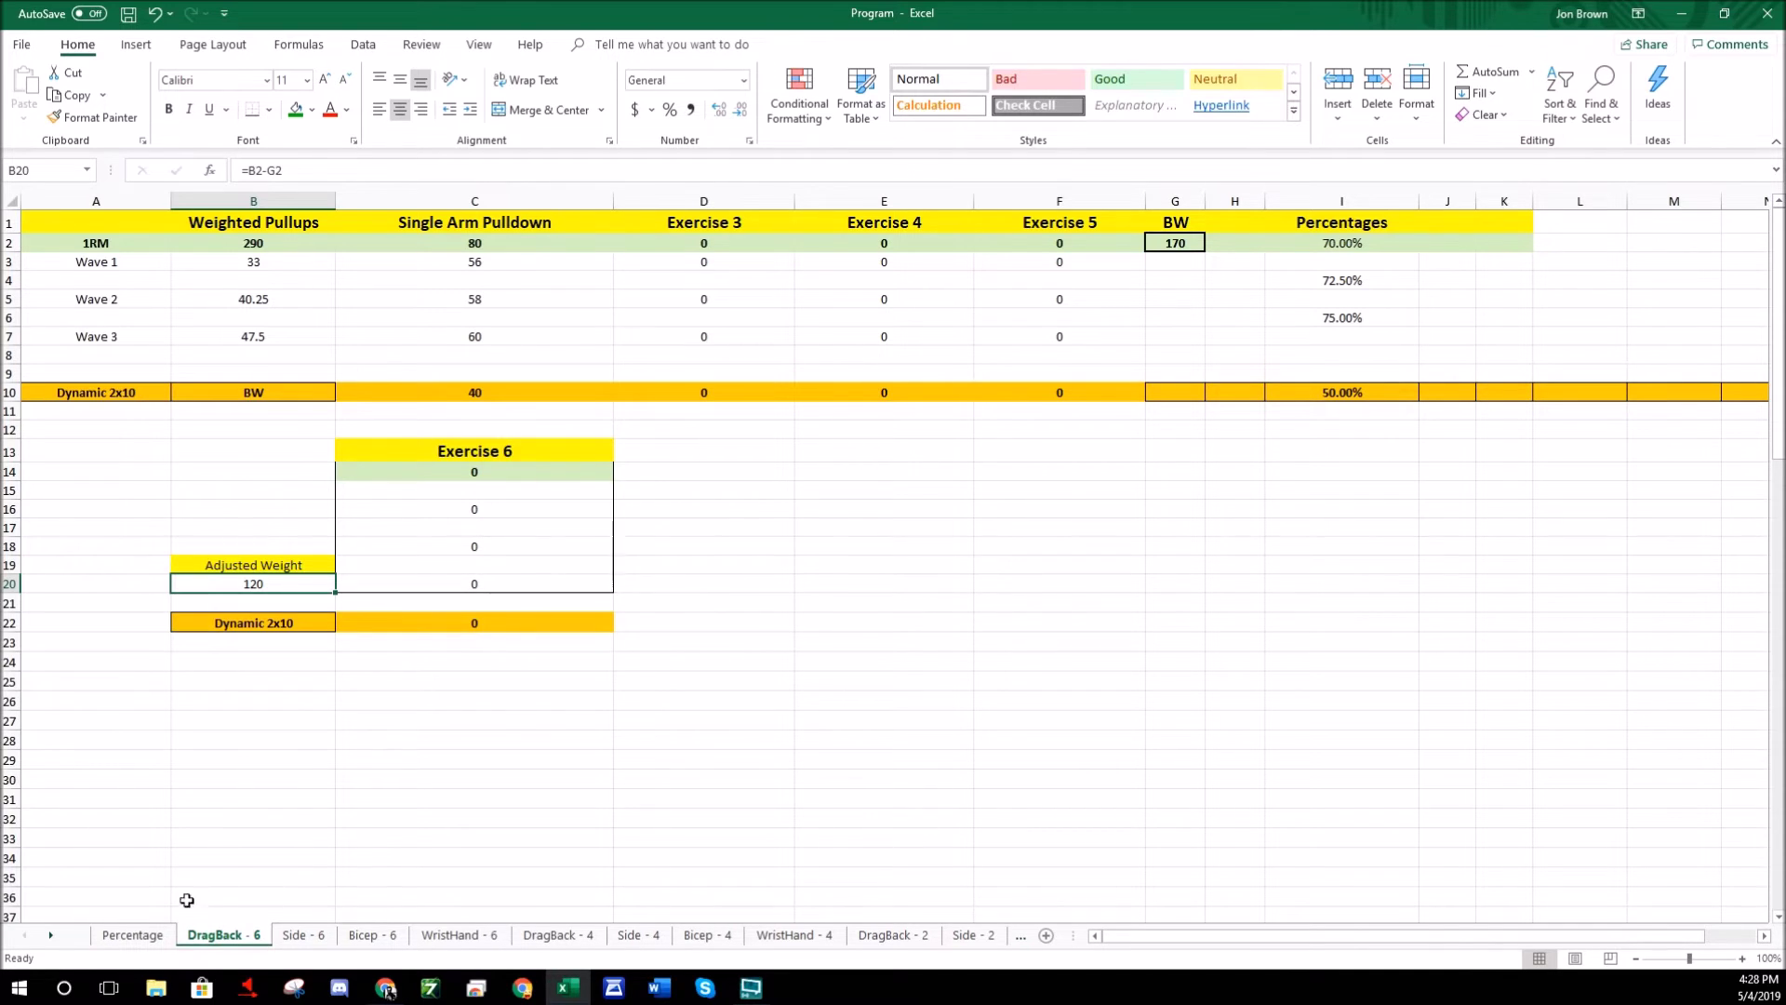
# Switch from Excel to the browser showing the Hand Control World Wide home page
pyautogui.click(53, 936)
pyautogui.click(54, 936)
pyautogui.click(53, 936)
pyautogui.click(820, 940)
pyautogui.click(28, 937)
pyautogui.click(27, 937)
pyautogui.click(26, 938)
# Open the Basic Strength Program page on the Hand Control World Wide site
pyautogui.click(130, 935)
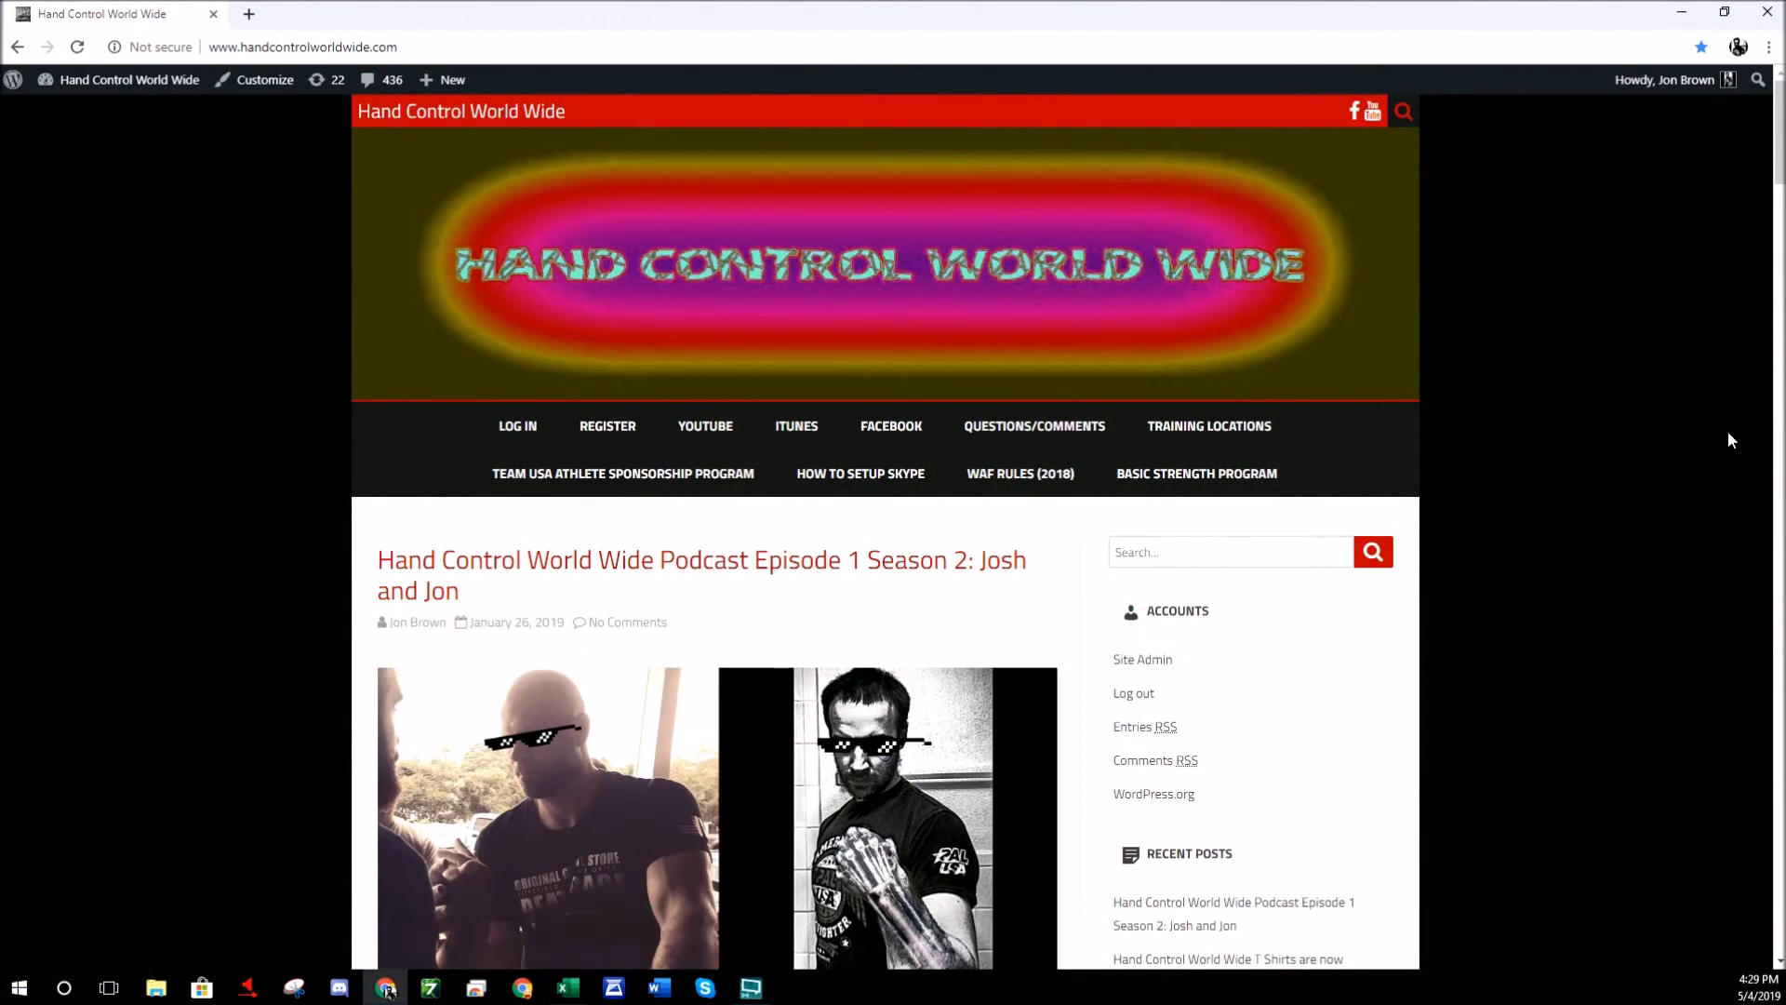
pyautogui.click(1180, 477)
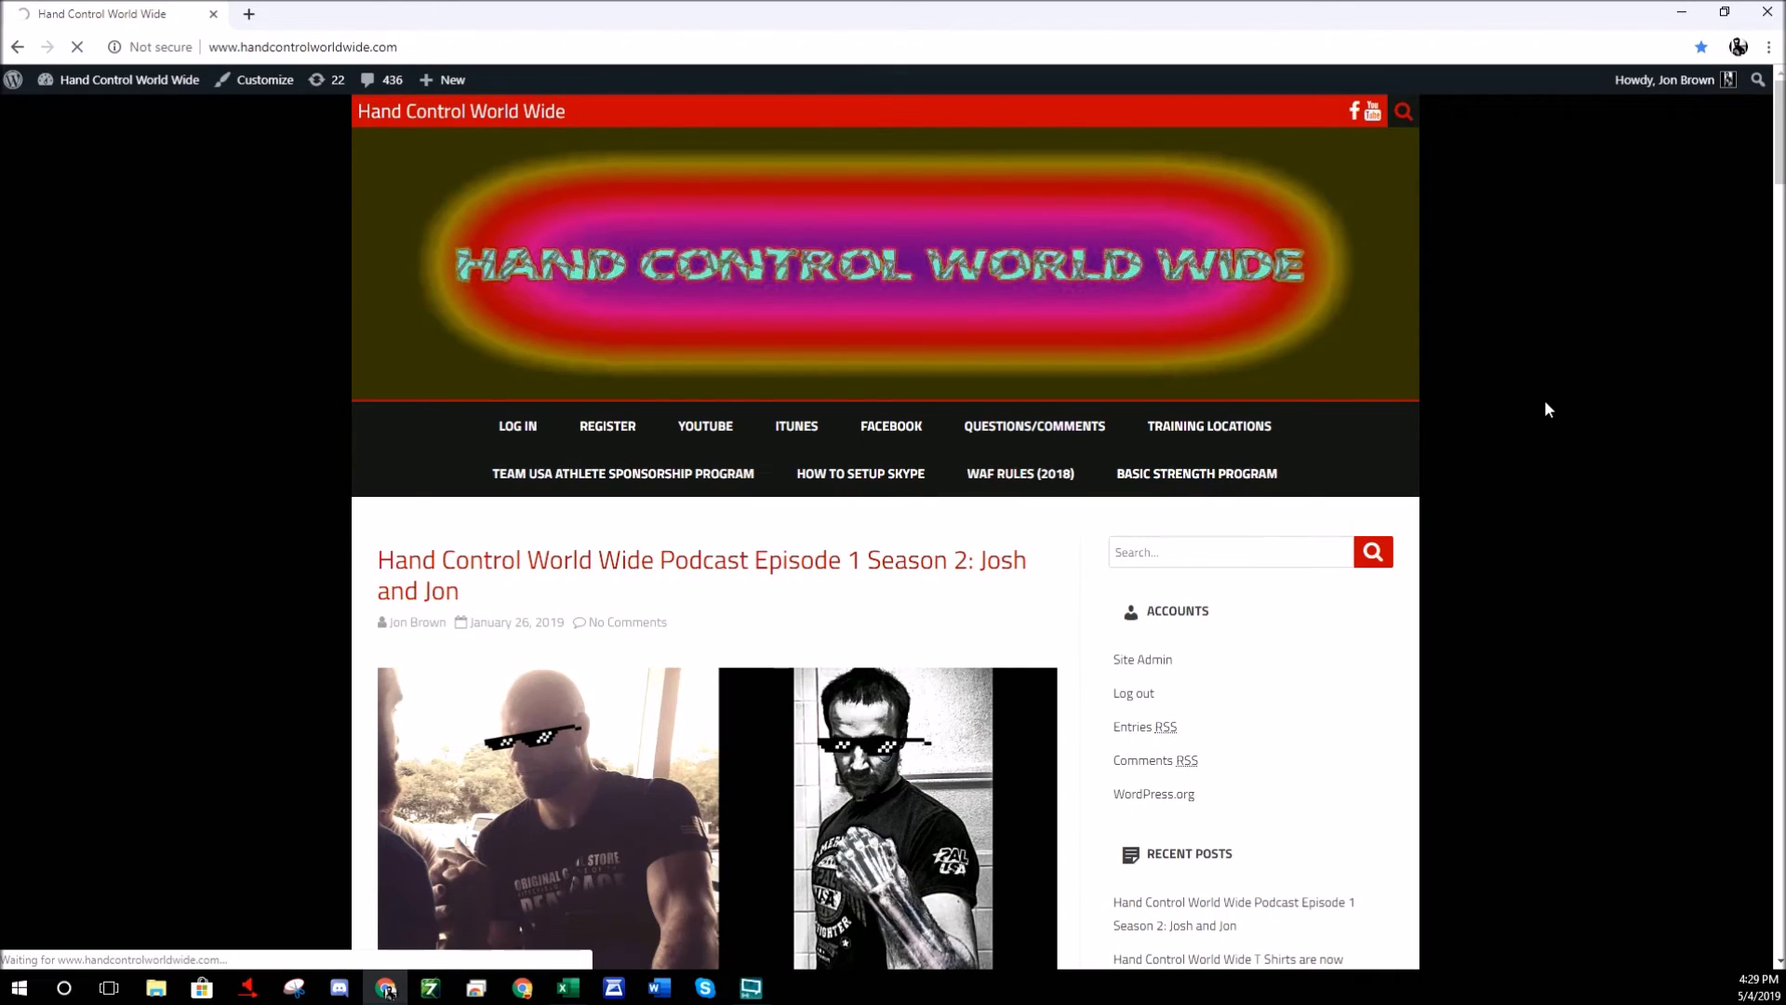
# Fill the Your Name field with the saved autofill name
pyautogui.scroll(-2, 1489, 414)
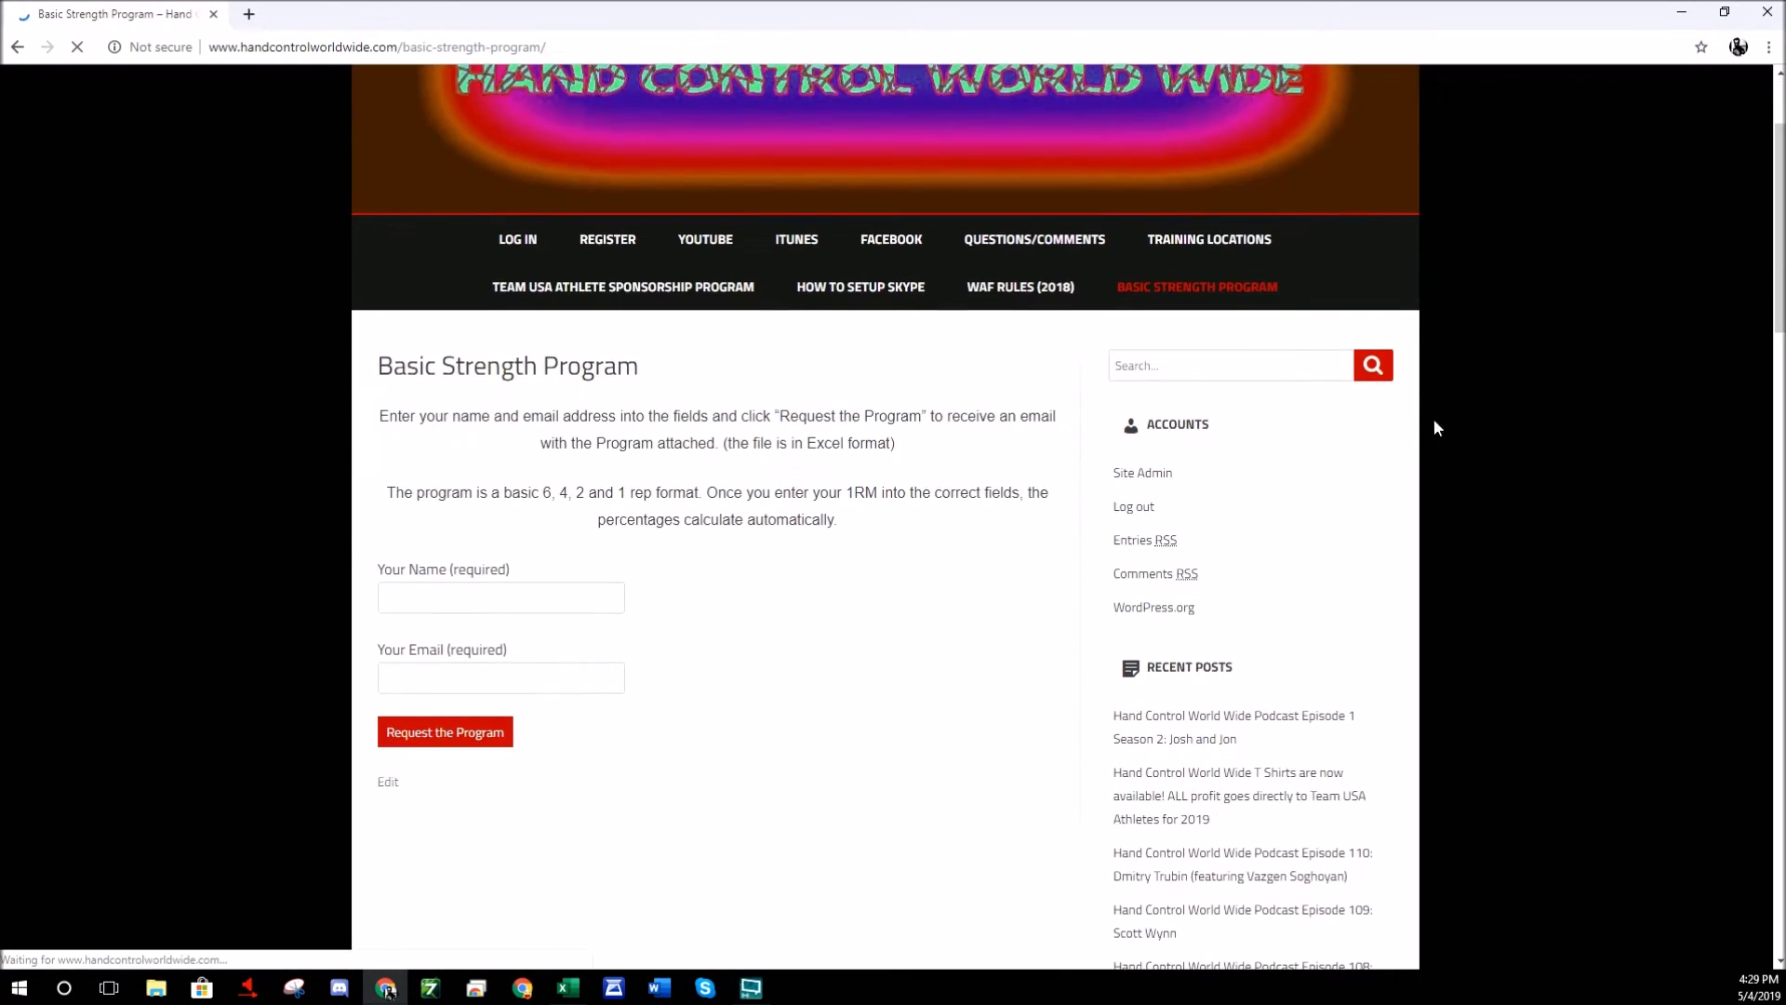
pyautogui.click(398, 591)
pyautogui.press('Down')
pyautogui.press('Return')
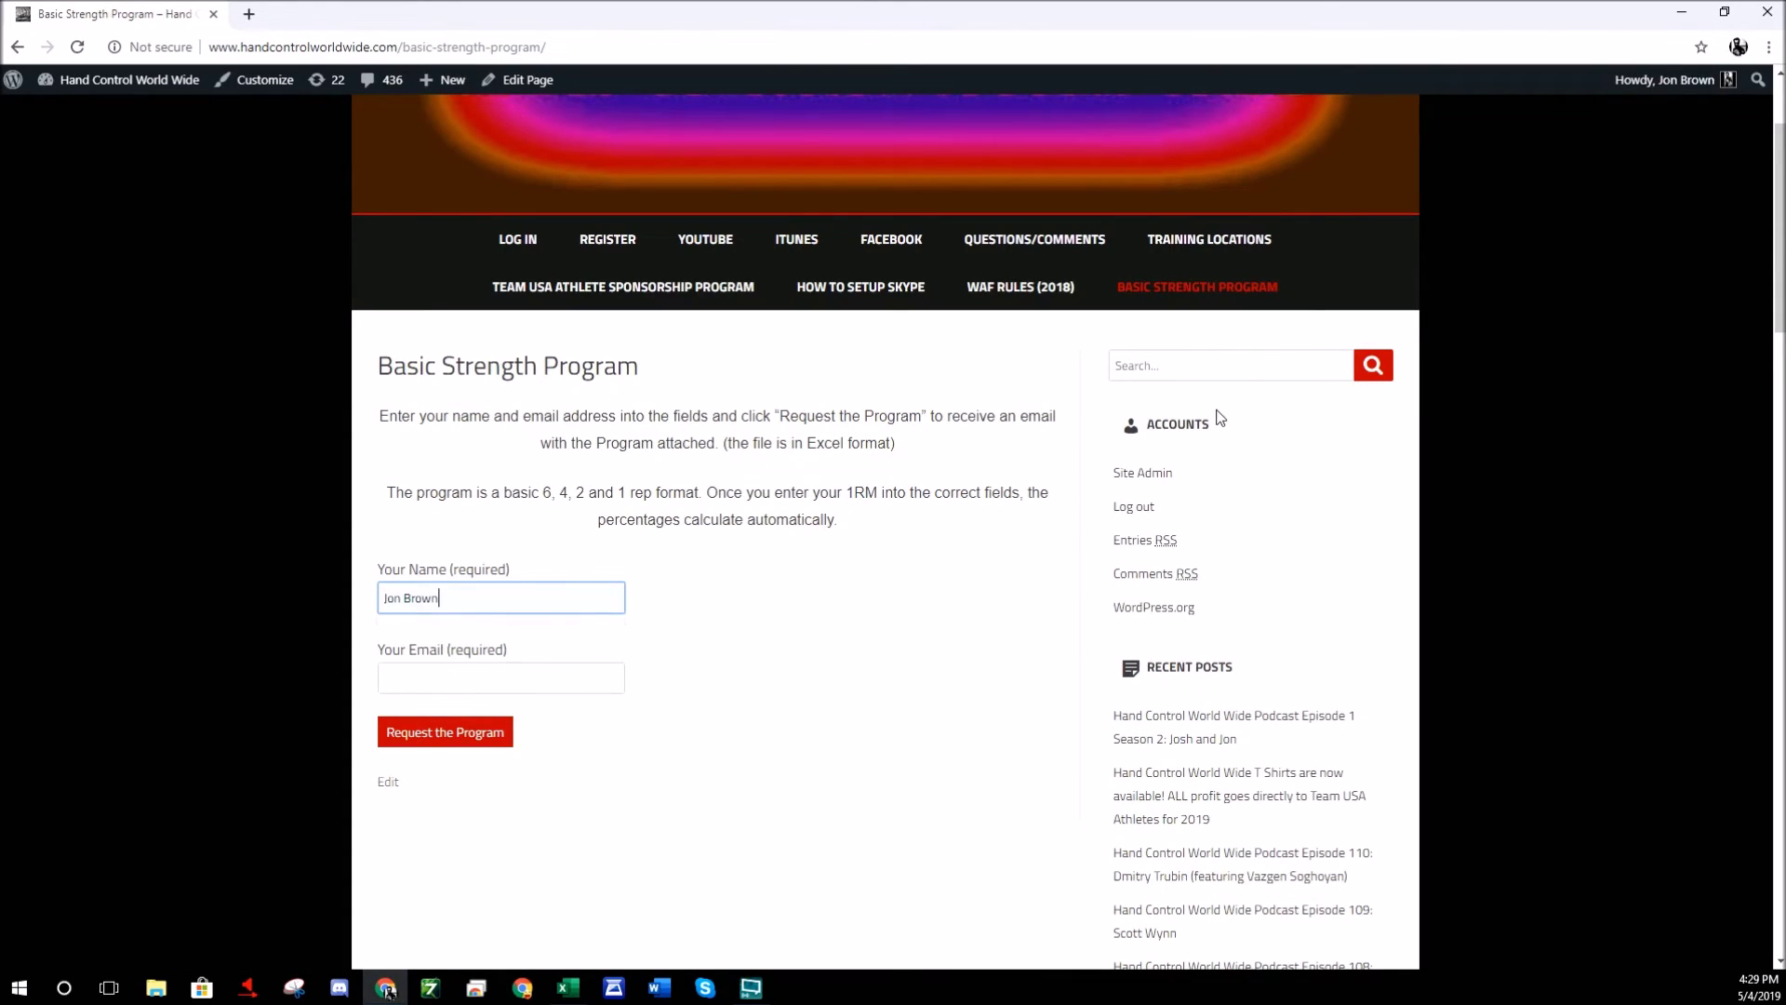
# Fill in the saved e-mail address and submit the program request
pyautogui.click(594, 680)
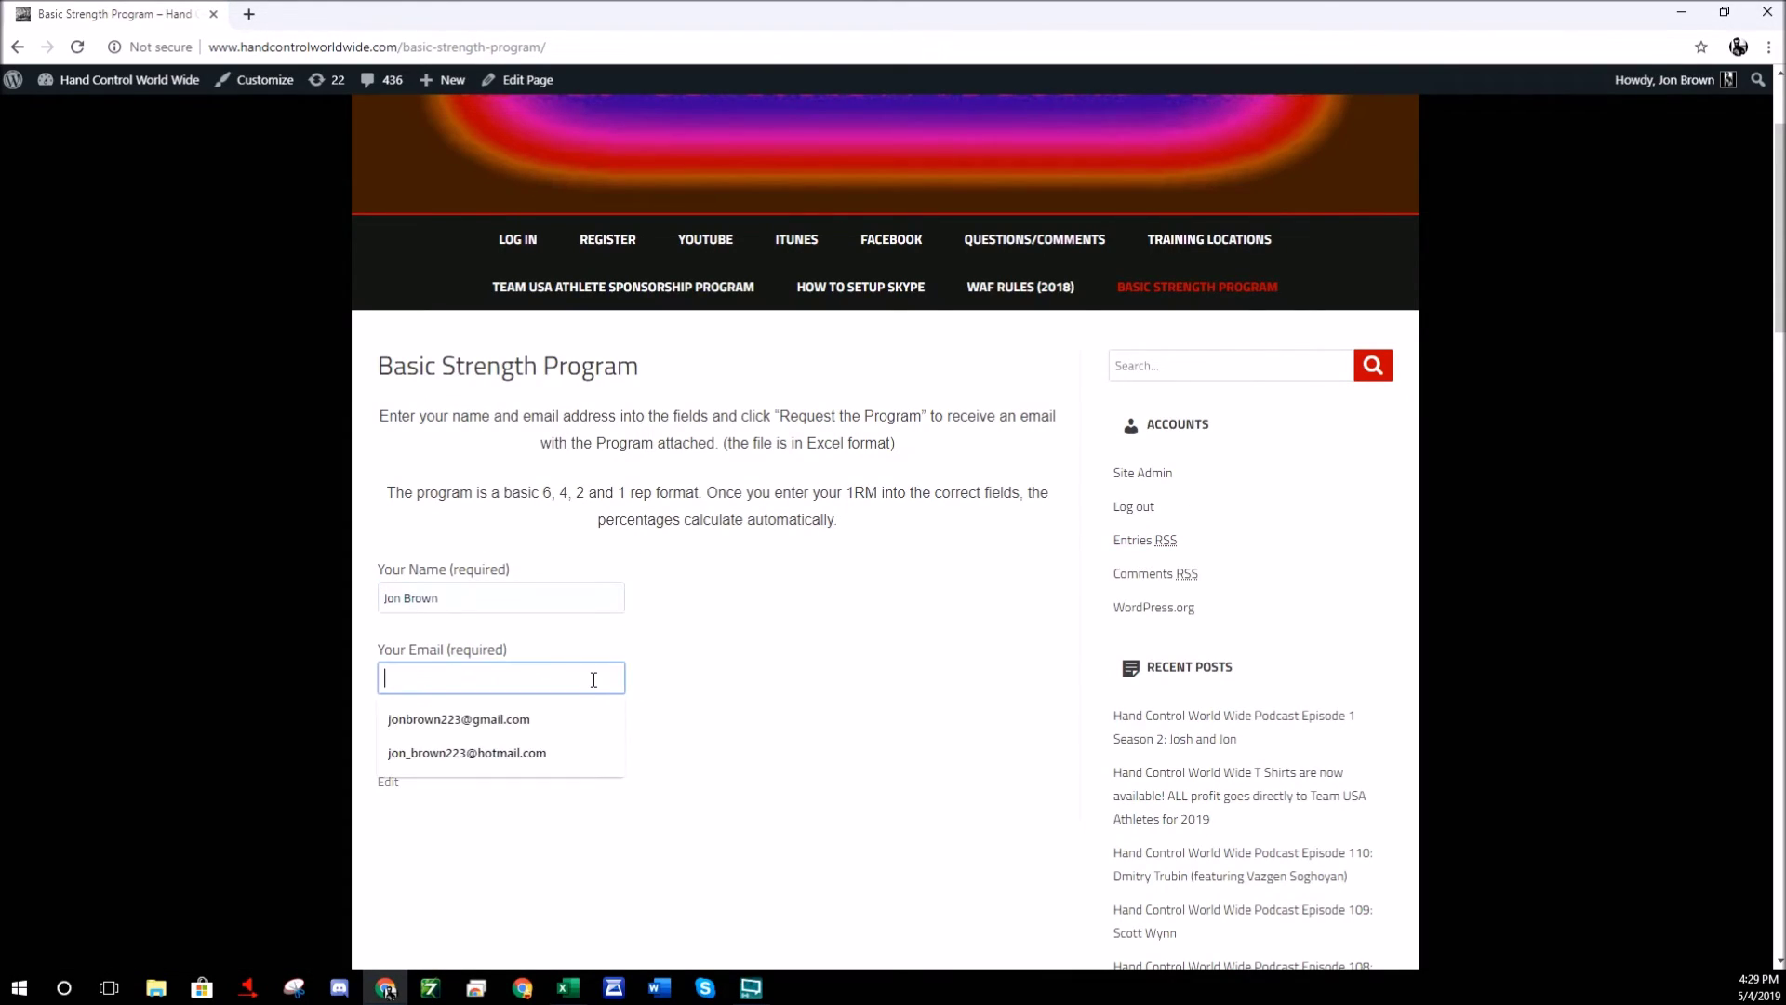
pyautogui.click(521, 718)
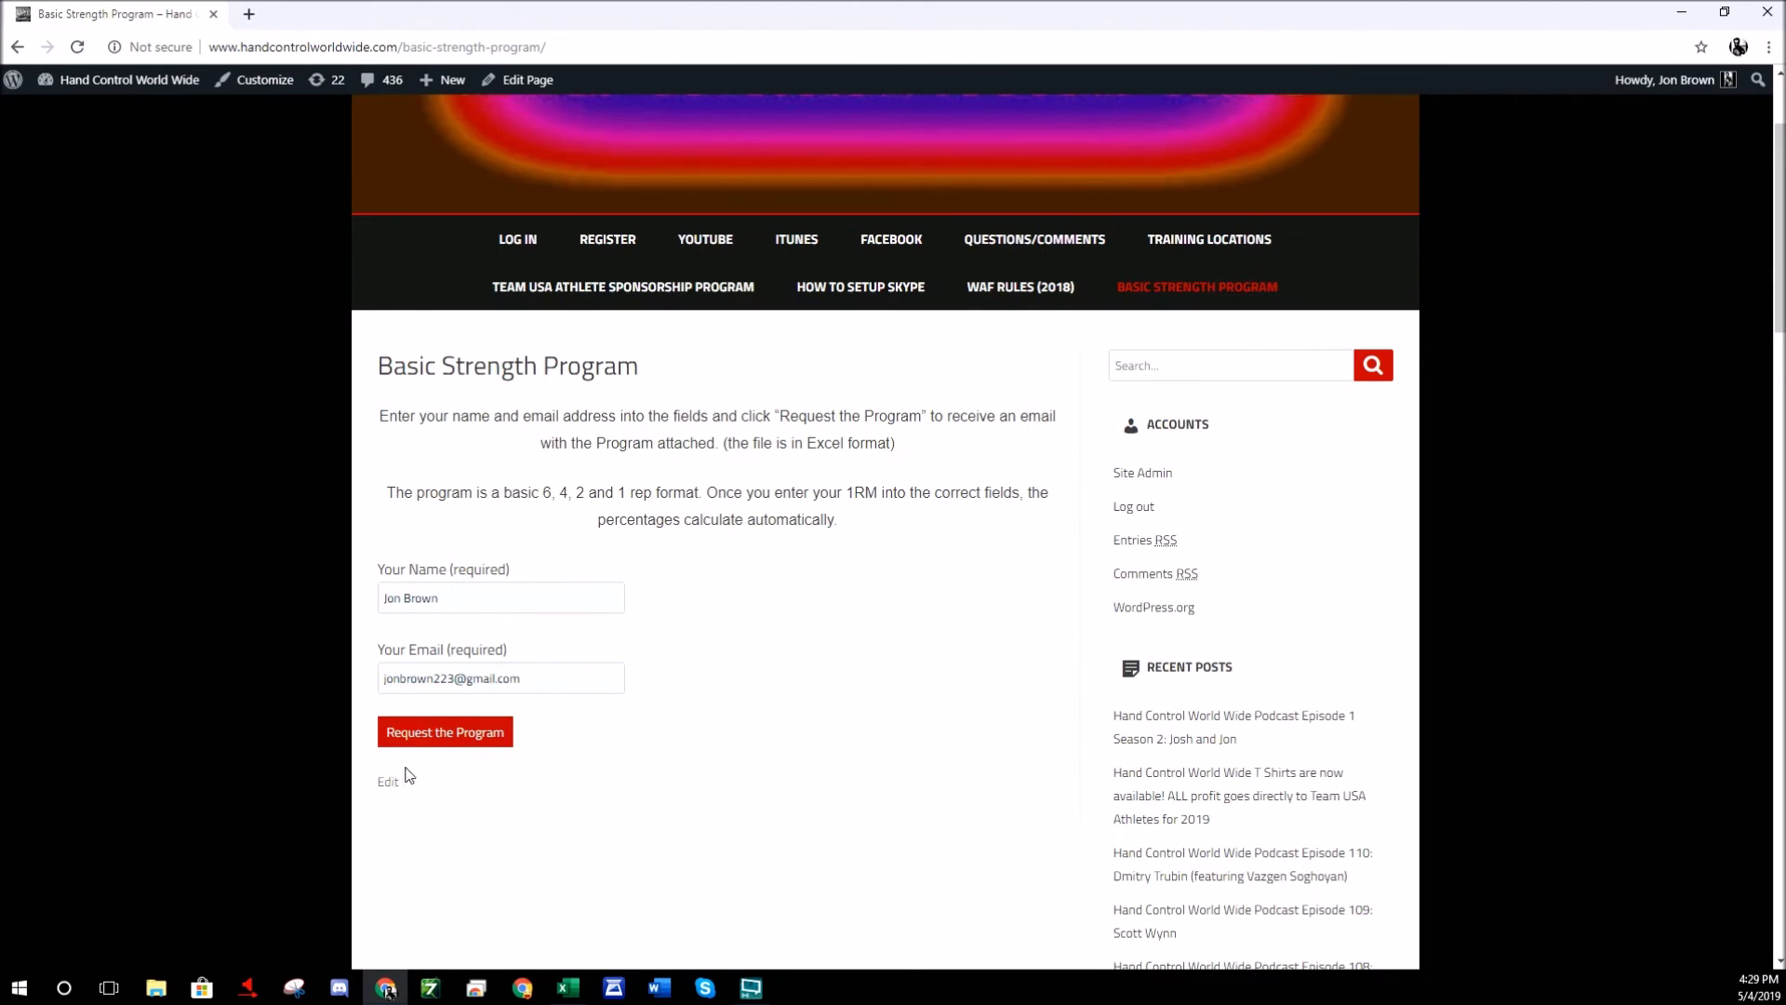
pyautogui.click(450, 743)
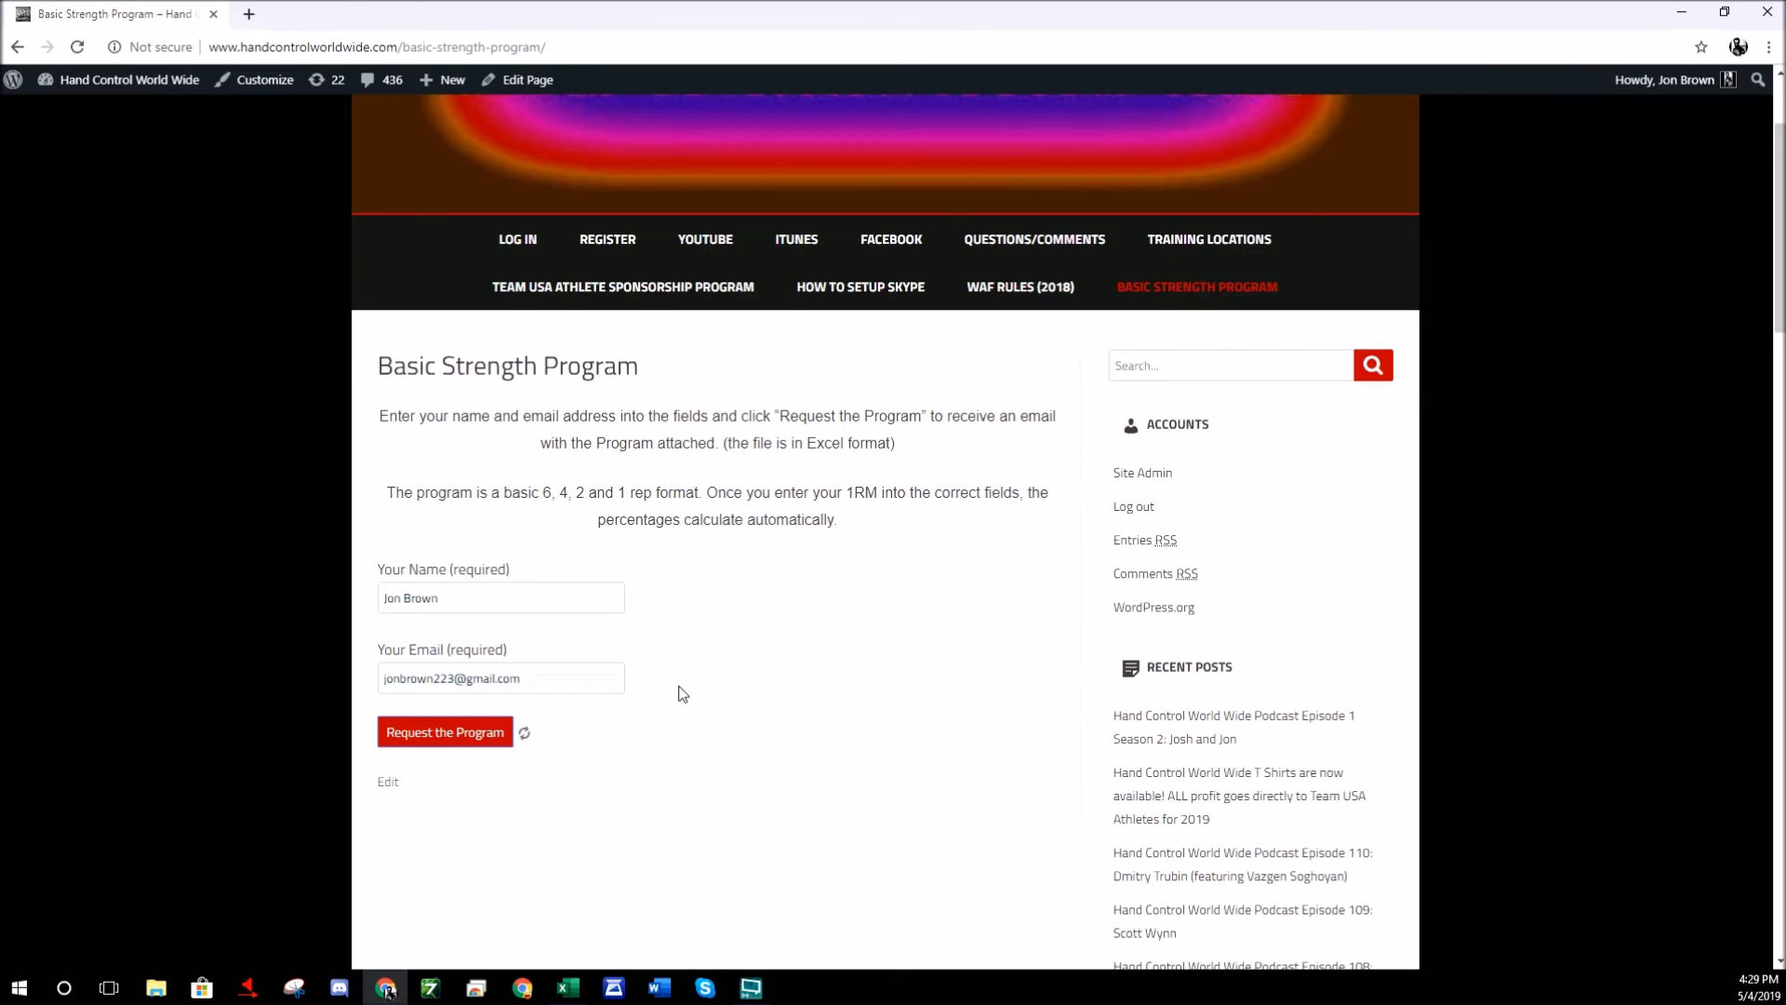